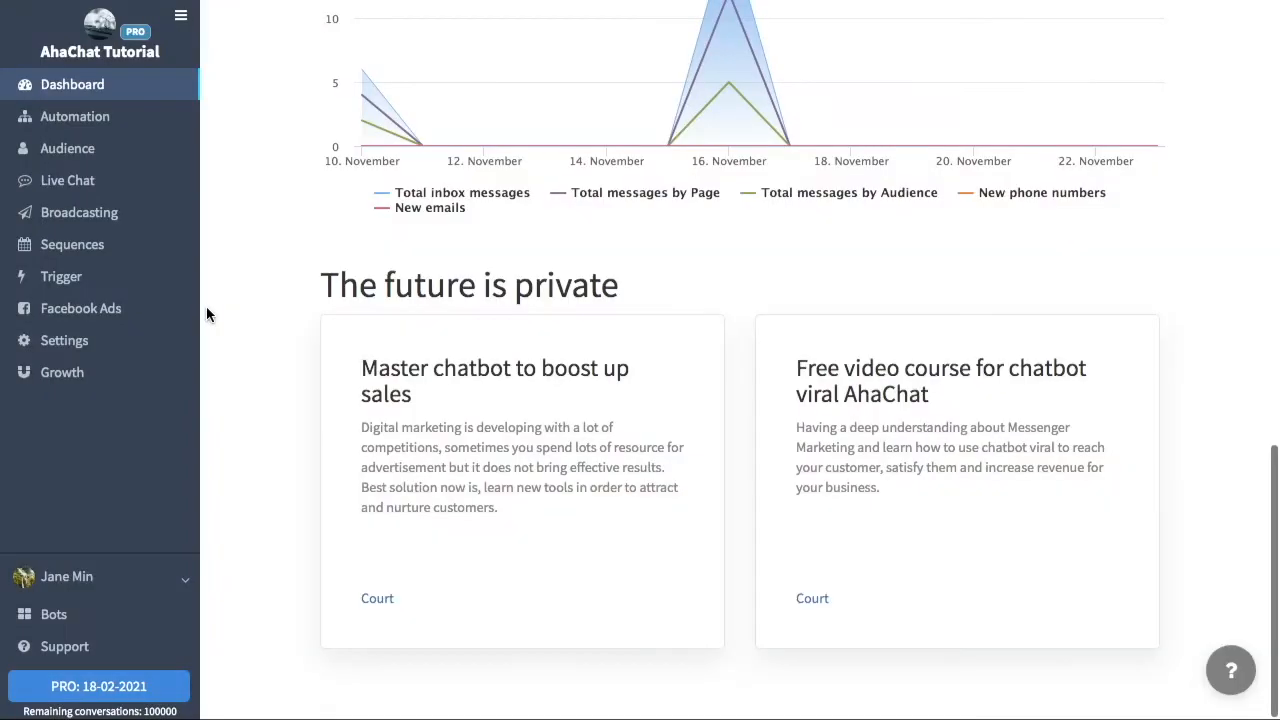
Step: Start a new Facebook ad with the listed ad account and choose to create a new campaign for it
left_click(111, 318)
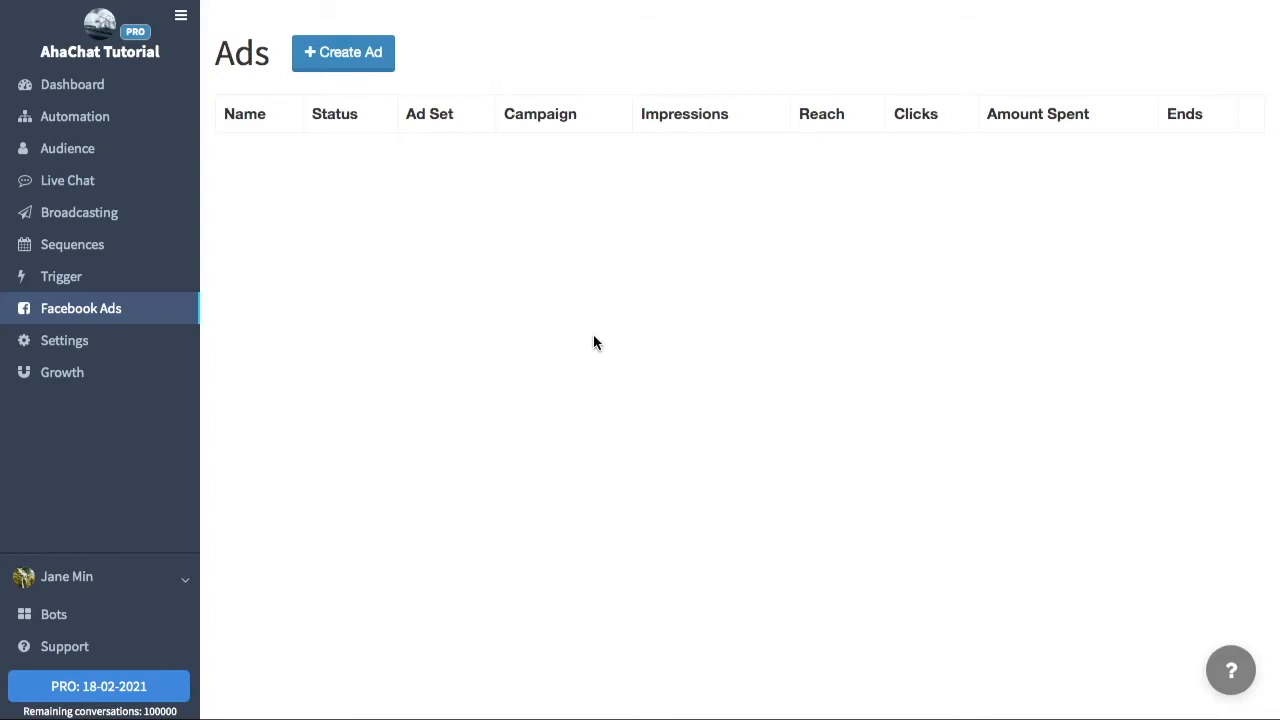
left_click(382, 56)
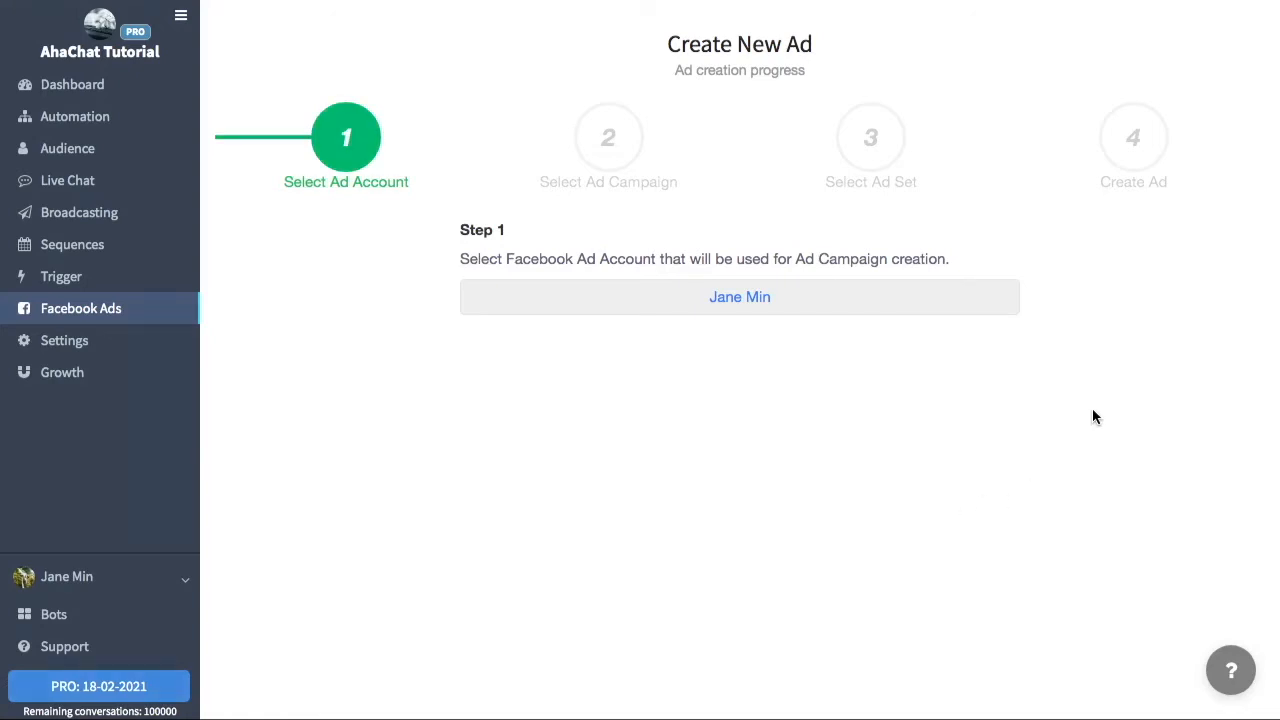
left_click(785, 309)
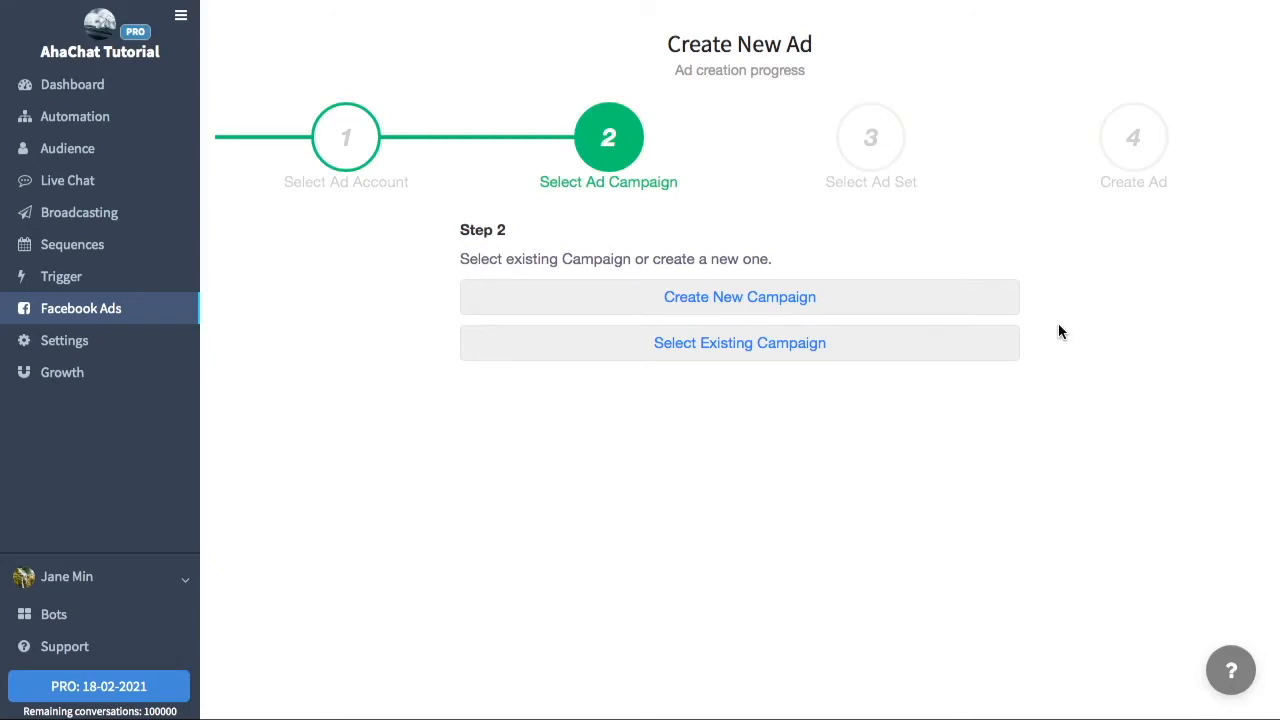
left_click(943, 315)
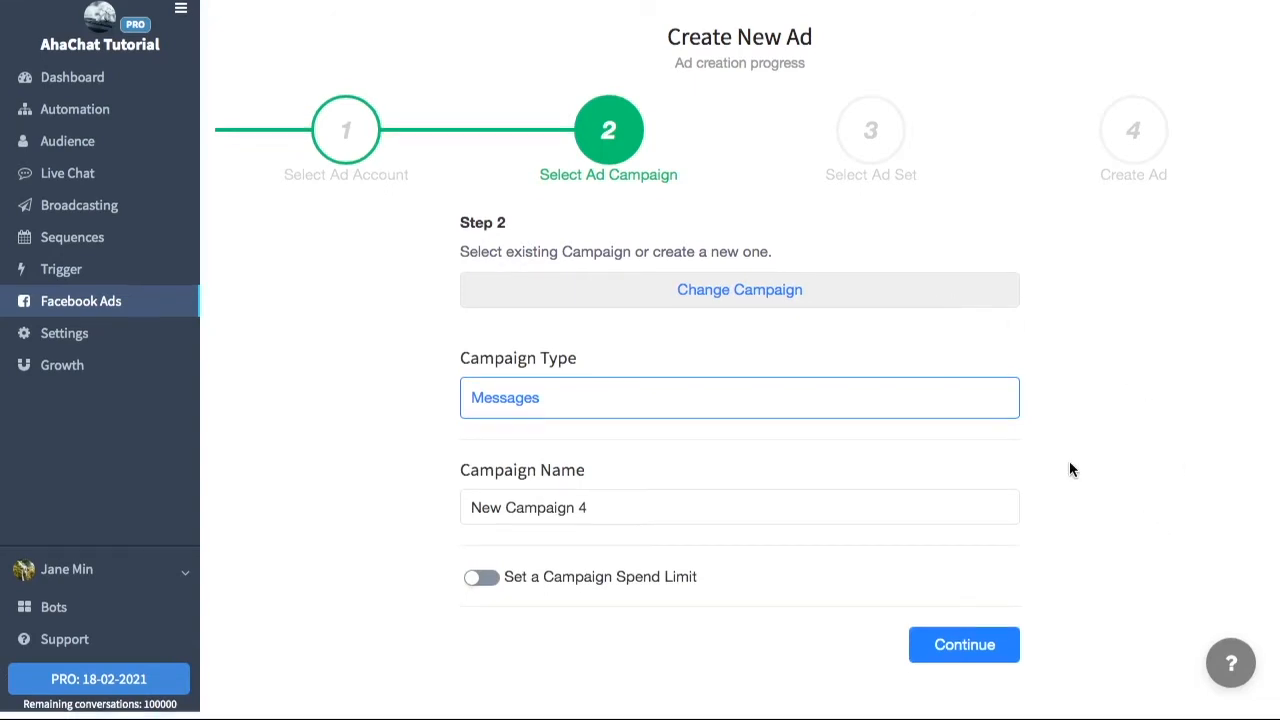
Step: Name the campaign Ad_Sample and continue to the ad set stage
left_click(665, 514)
key("BackSpace")
key("BackSpace")
key("BackSpace")
key("BackSpace")
key("BackSpace")
key("BackSpace")
key("BackSpace")
key("BackSpace")
key("BackSpace")
key("BackSpace")
key("BackSpace")
key("BackSpace")
key("BackSpace")
key("BackSpace")
type("Ad_Sample")
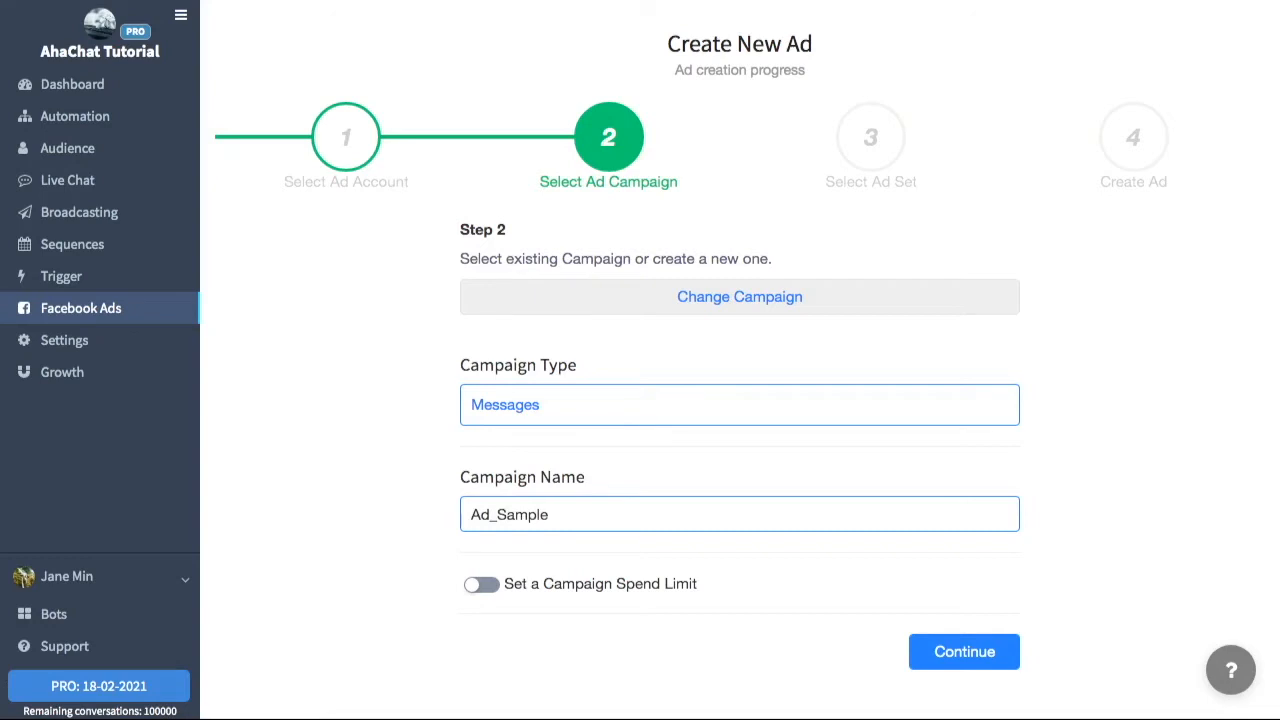
left_click(965, 652)
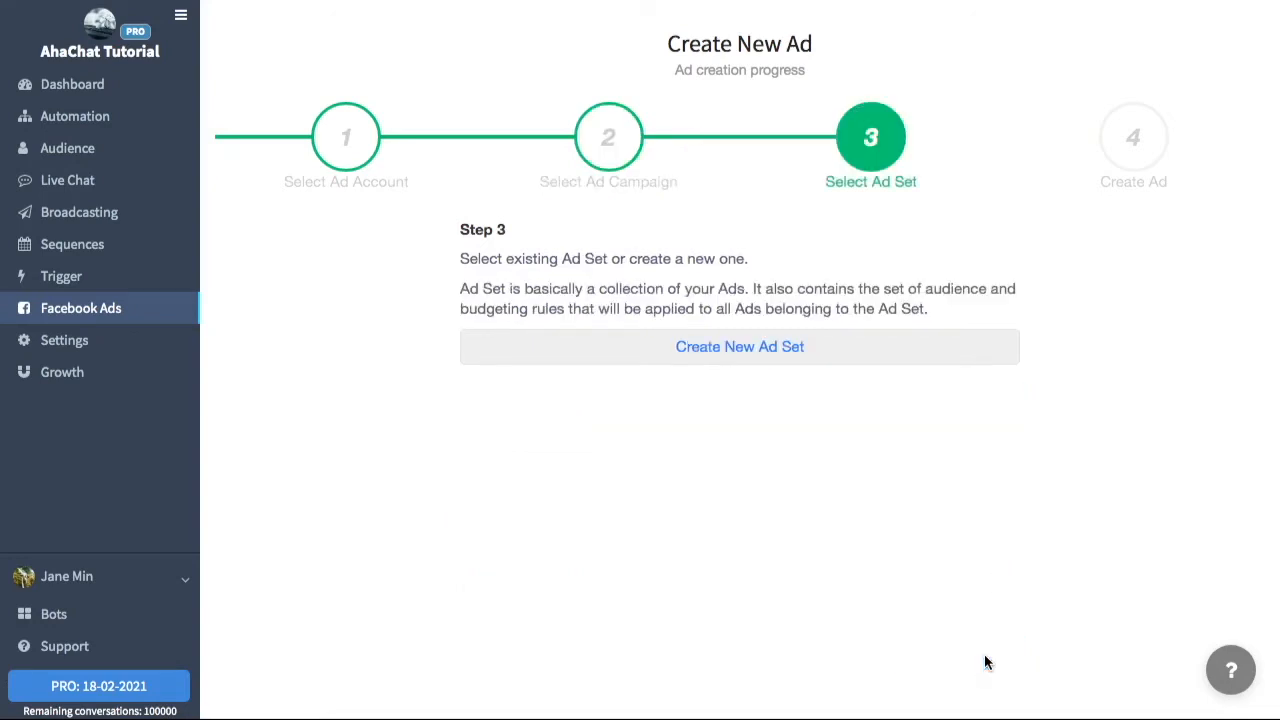
Step: Create a new ad set and name it Ad_Sample_1
left_click(952, 361)
scroll(1040, 563, "down", 5)
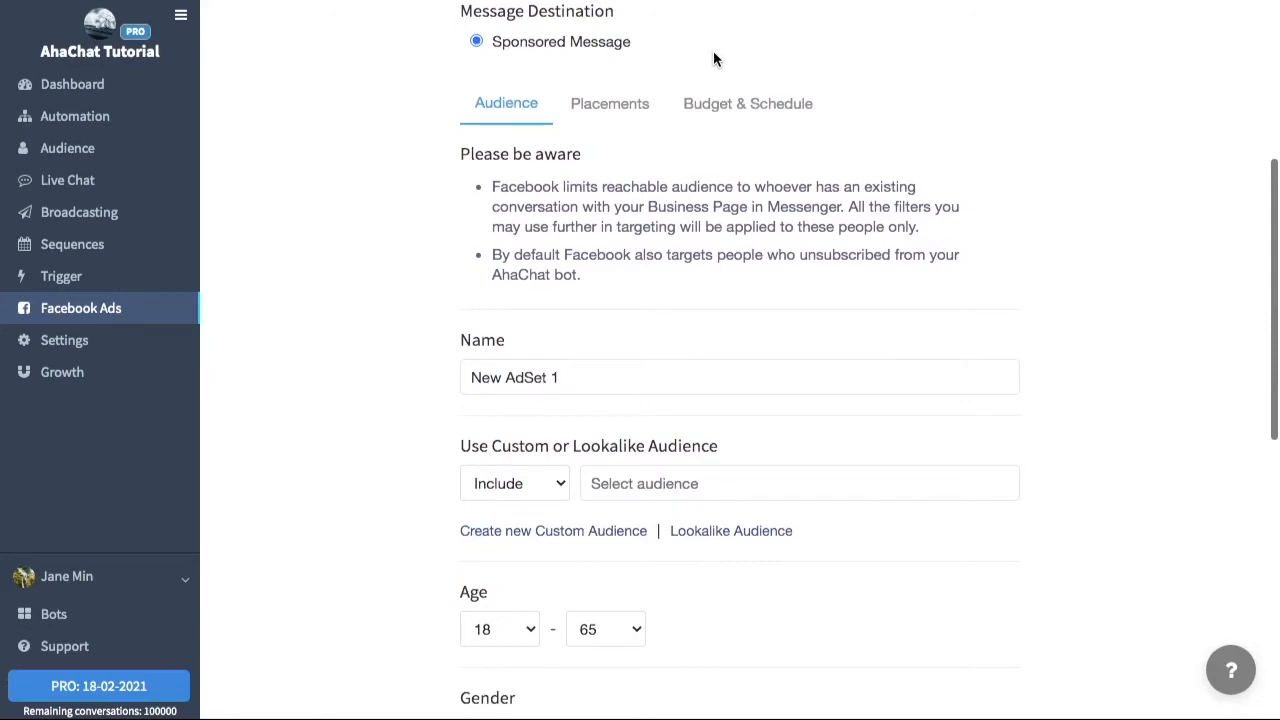
scroll(577, 326, "down", 1)
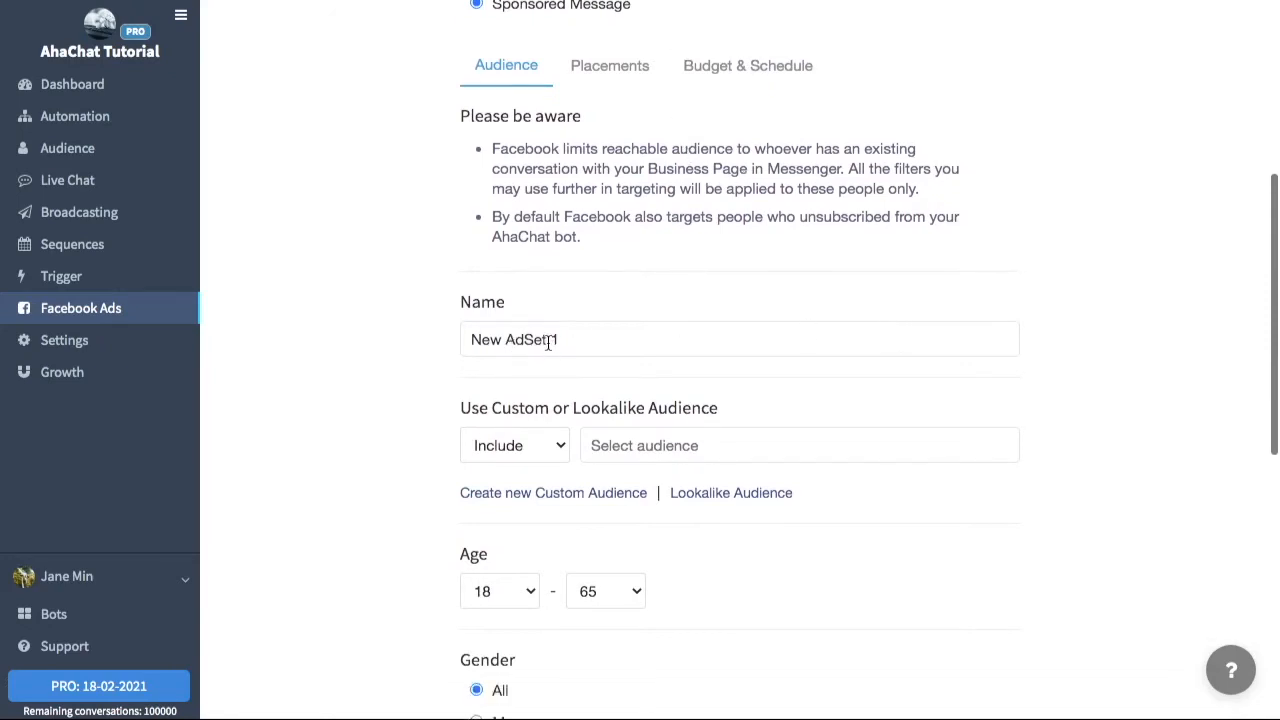
left_click(565, 340)
key("BackSpace")
key("BackSpace")
key("BackSpace")
key("BackSpace")
key("BackSpace")
key("BackSpace")
key("BackSpace")
key("BackSpace")
key("BackSpace")
key("BackSpace")
key("BackSpace")
type("Ad_Sample_1")
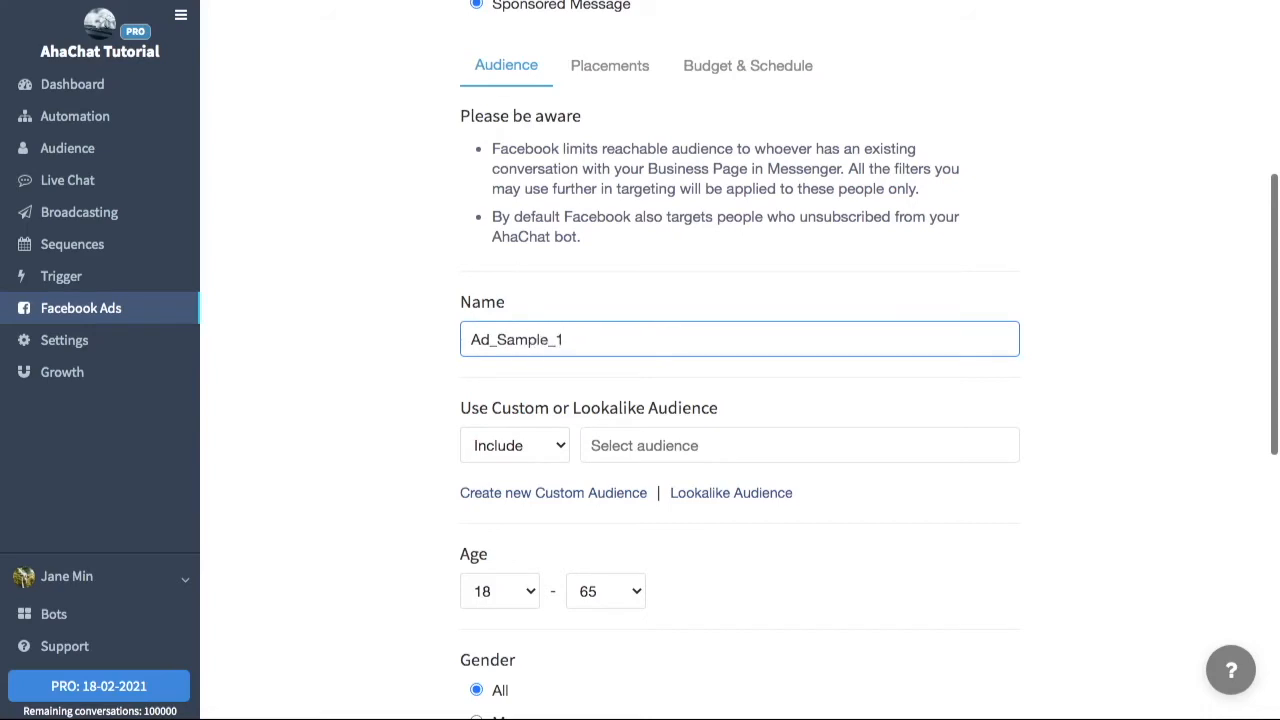
scroll(1146, 484, "down", 1)
left_click(1090, 318)
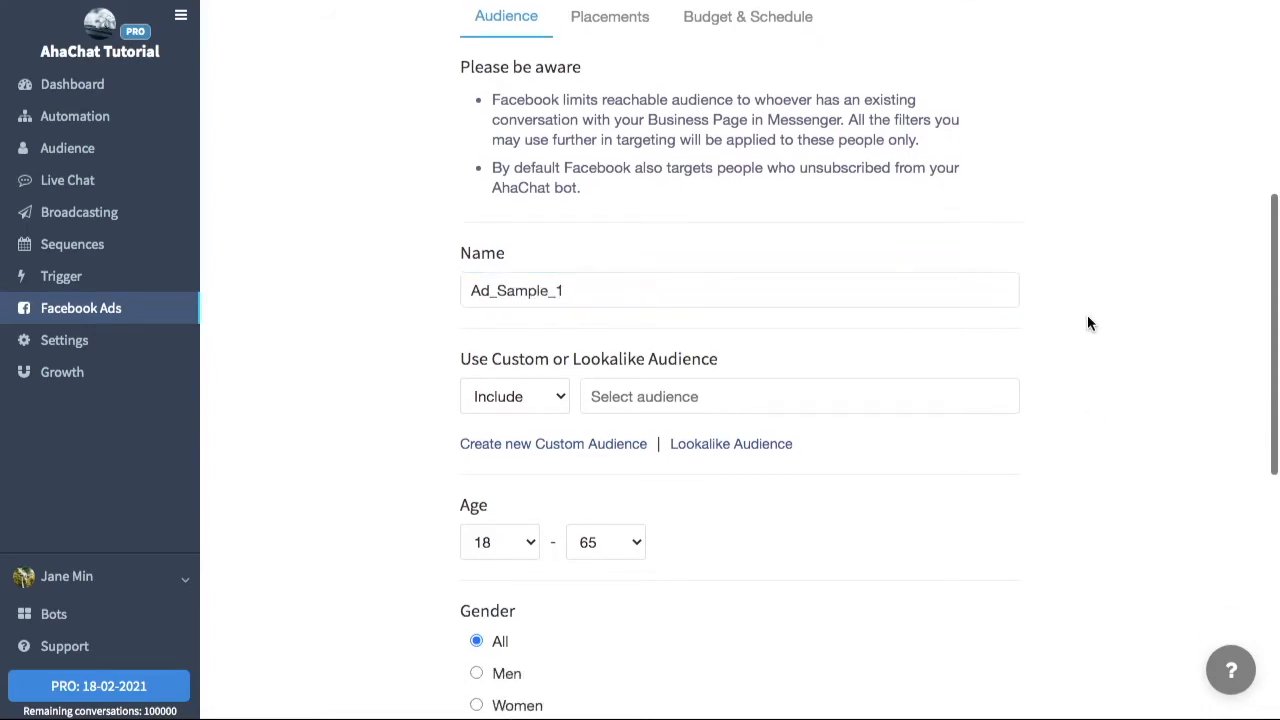
scroll(1070, 330, "down", 1)
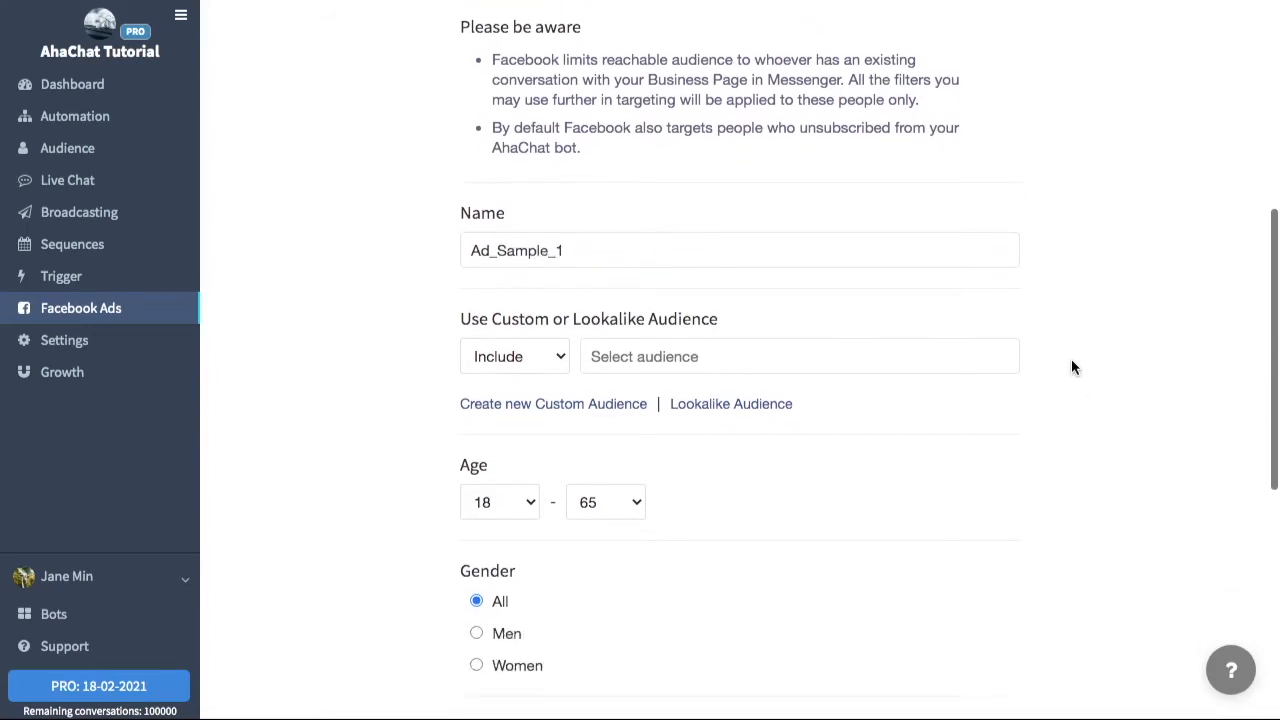
left_click(521, 356)
left_click(522, 357)
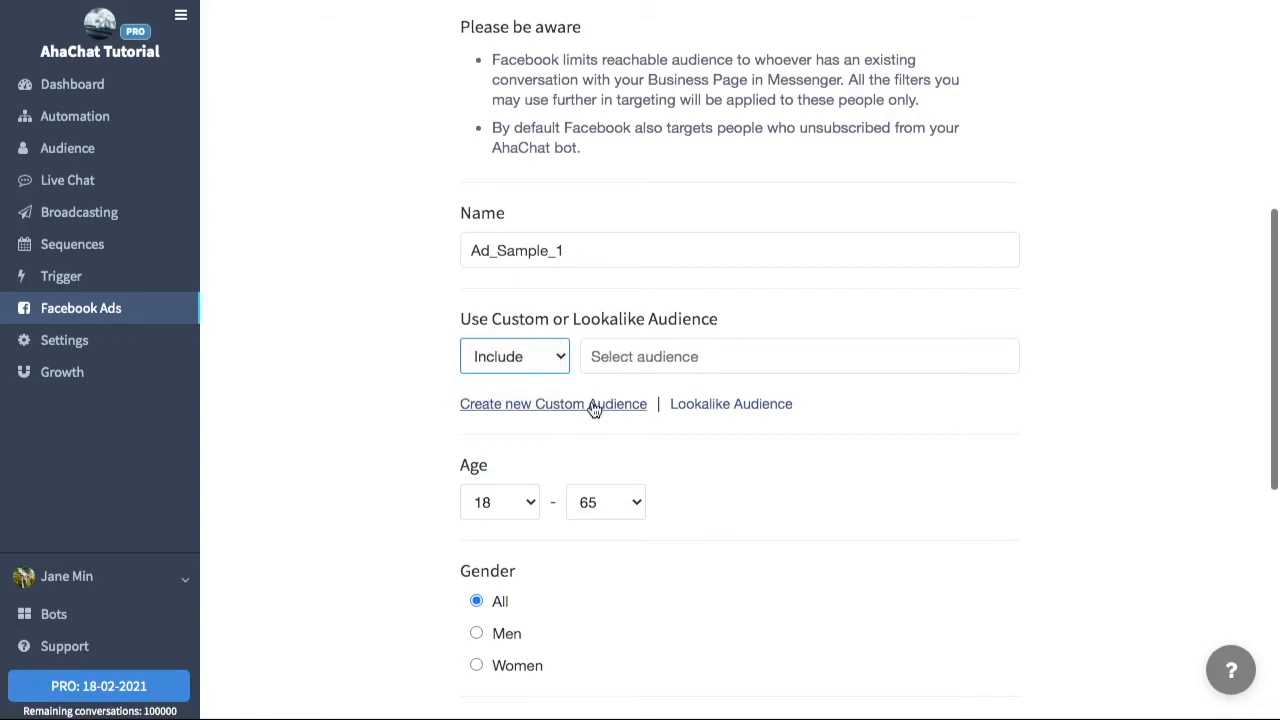
left_click(591, 404)
left_click(422, 264)
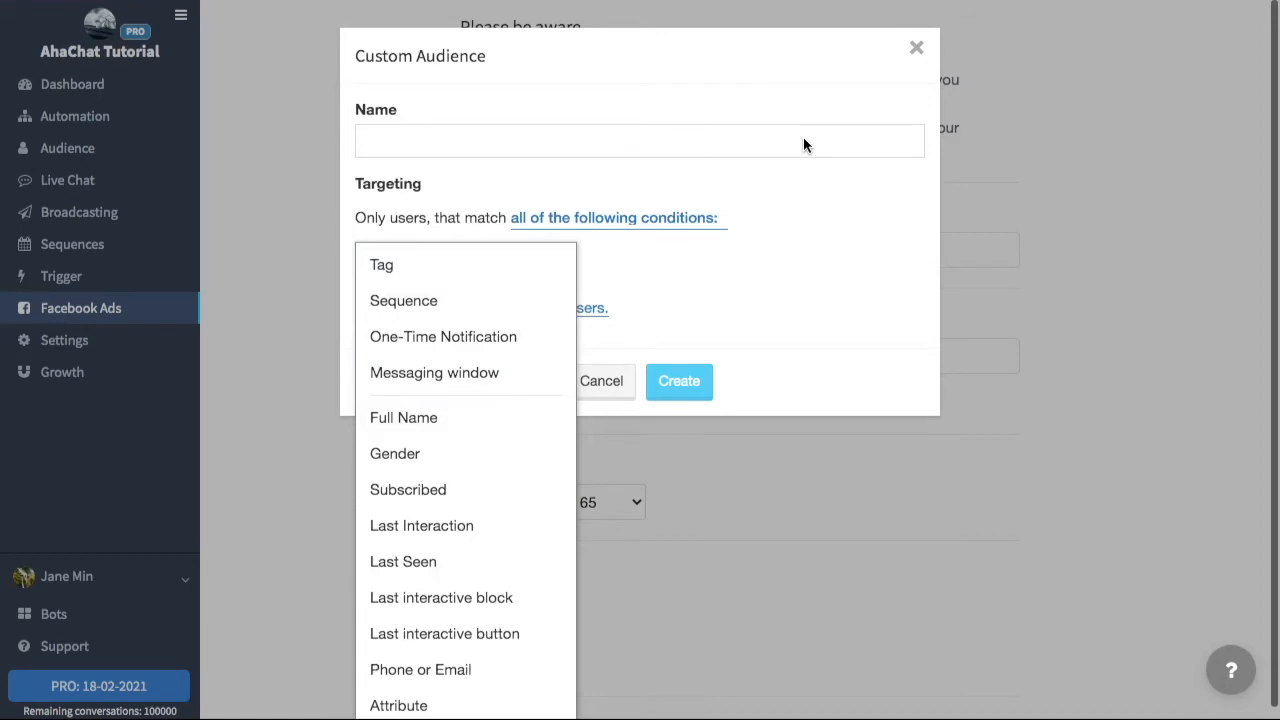
left_click(978, 320)
left_click(978, 320)
Step: Review the ad set's age, gender, location, language and targeting options, keep the defaults and continue to the placements
scroll(1015, 470, "down", 3)
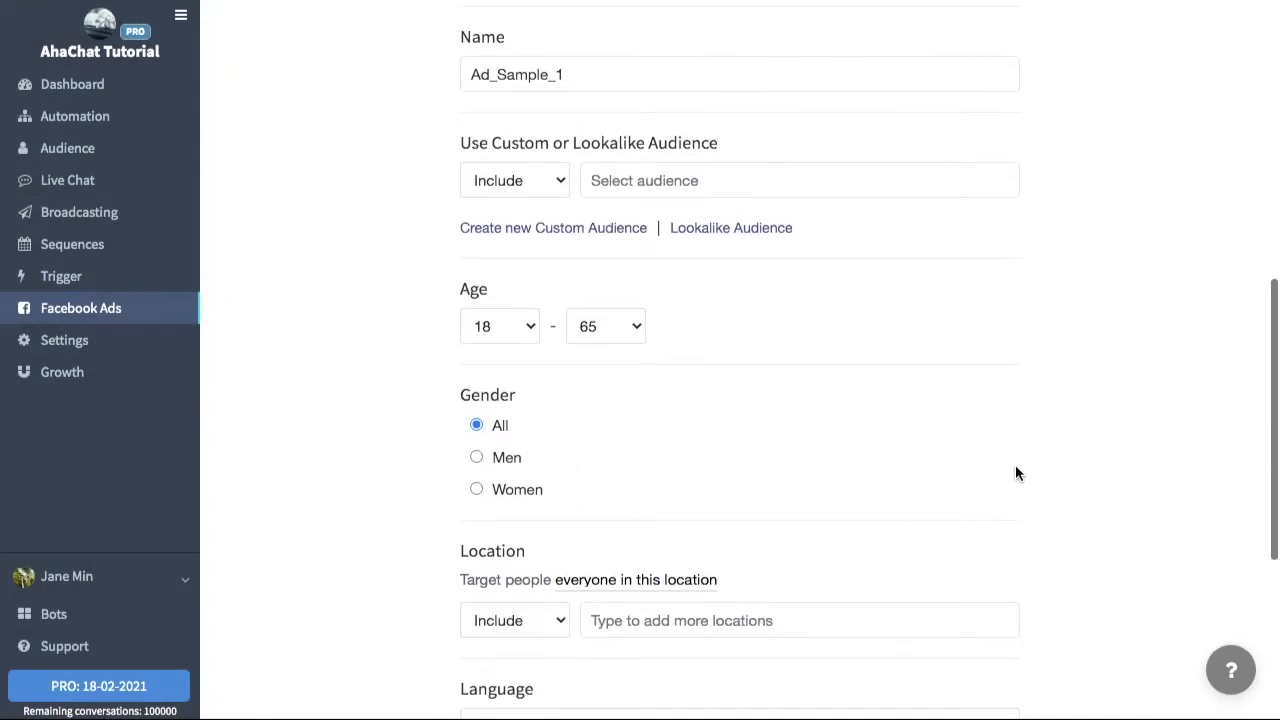
scroll(789, 491, "down", 3)
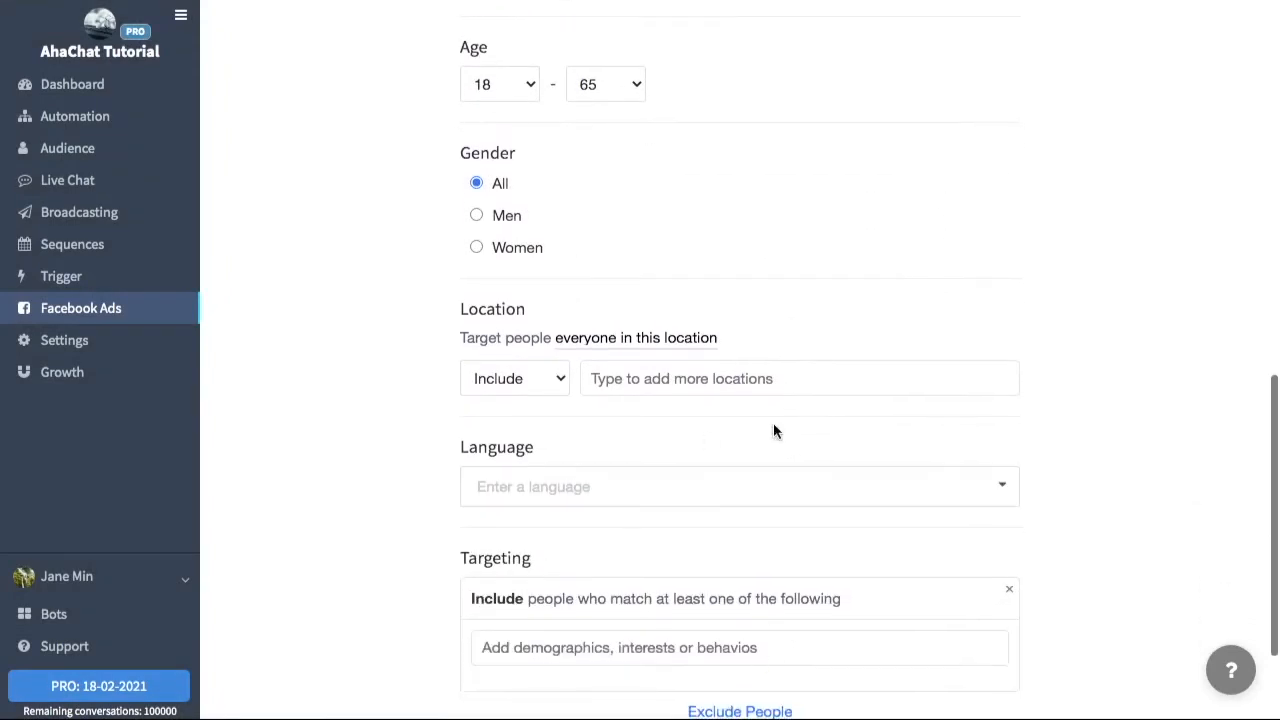
scroll(860, 443, "down", 2)
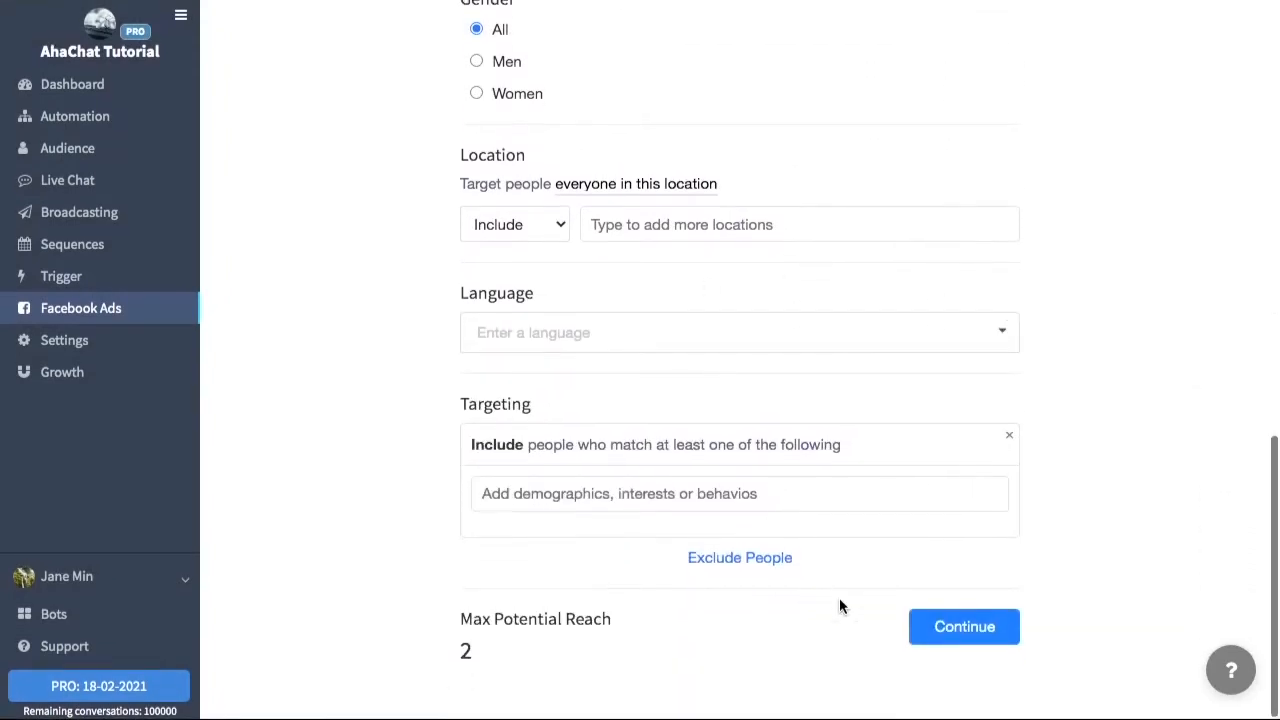
scroll(840, 621, "up", 10)
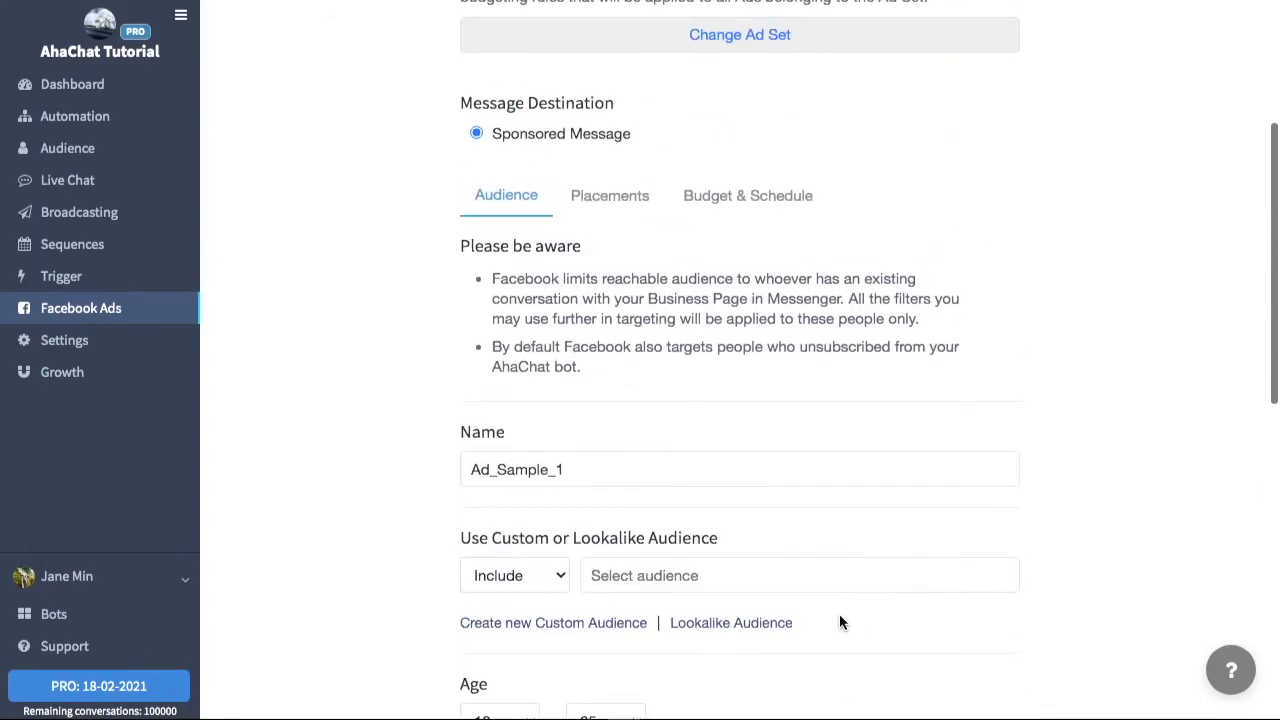
scroll(998, 628, "up", 4)
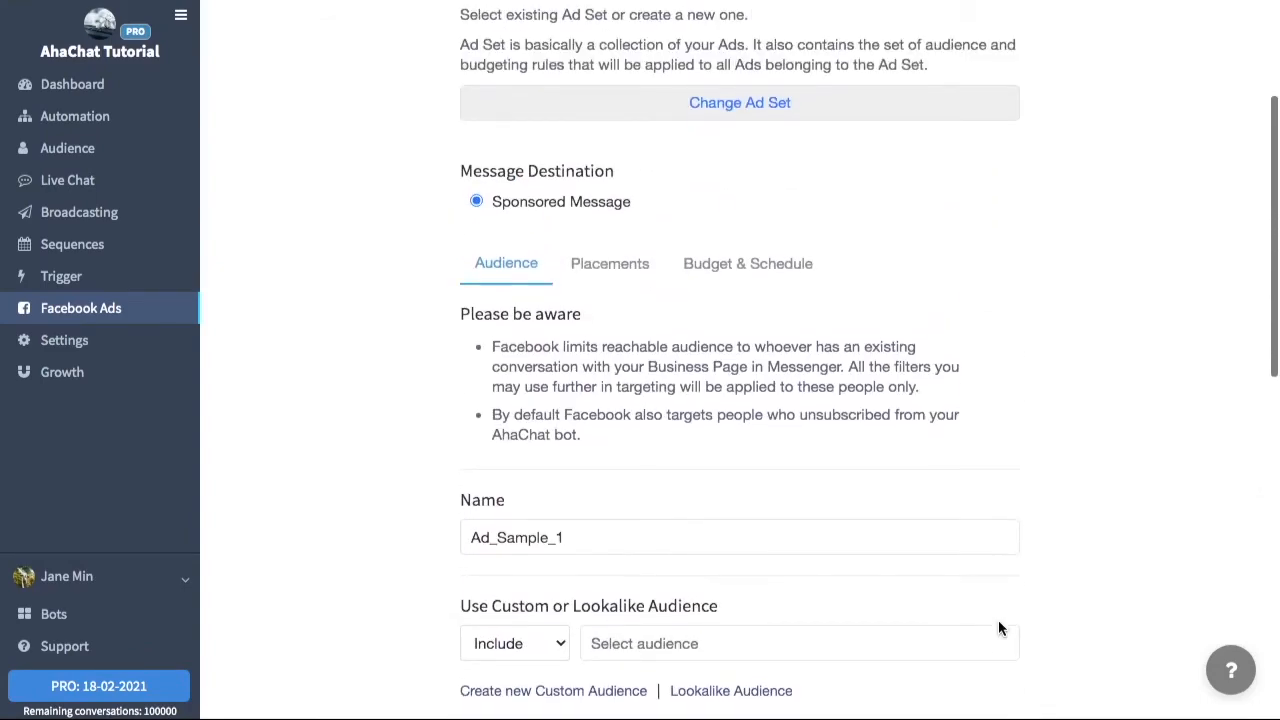
scroll(998, 628, "down", 14)
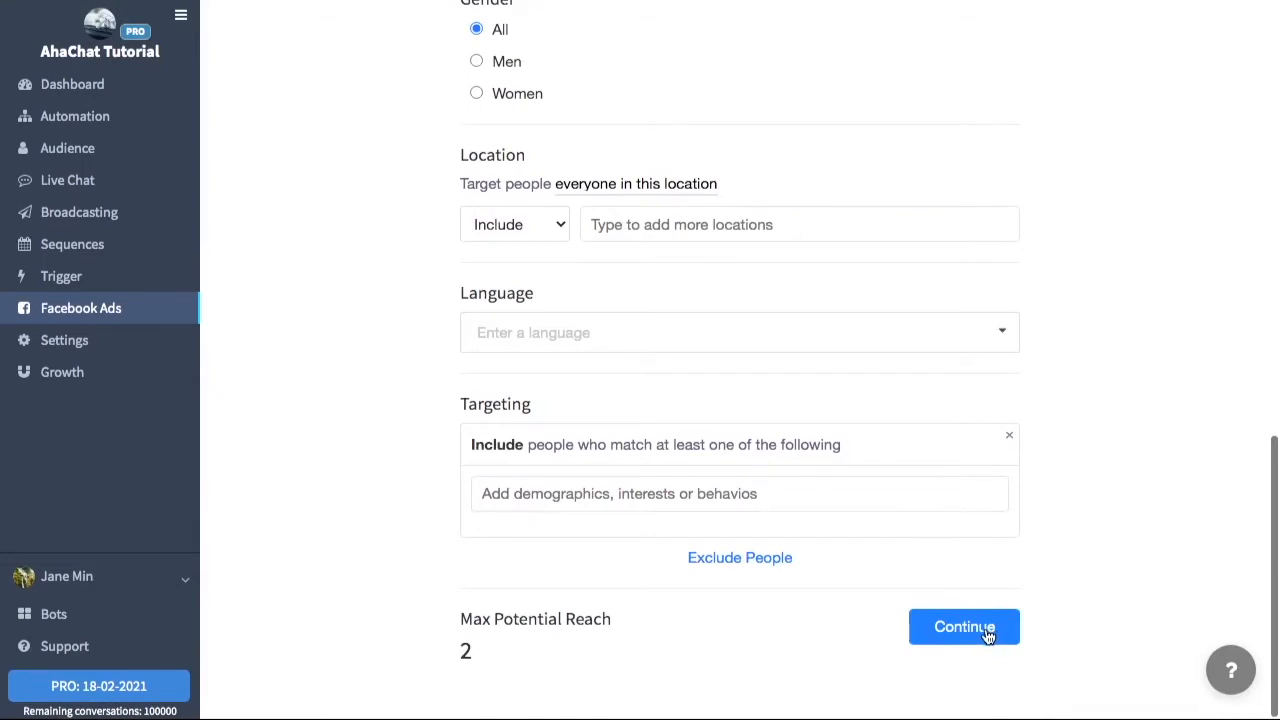
left_click(964, 627)
Step: Review the placement, device and platform settings and go on to the ad set's budget and schedule
scroll(988, 632, "up", 2)
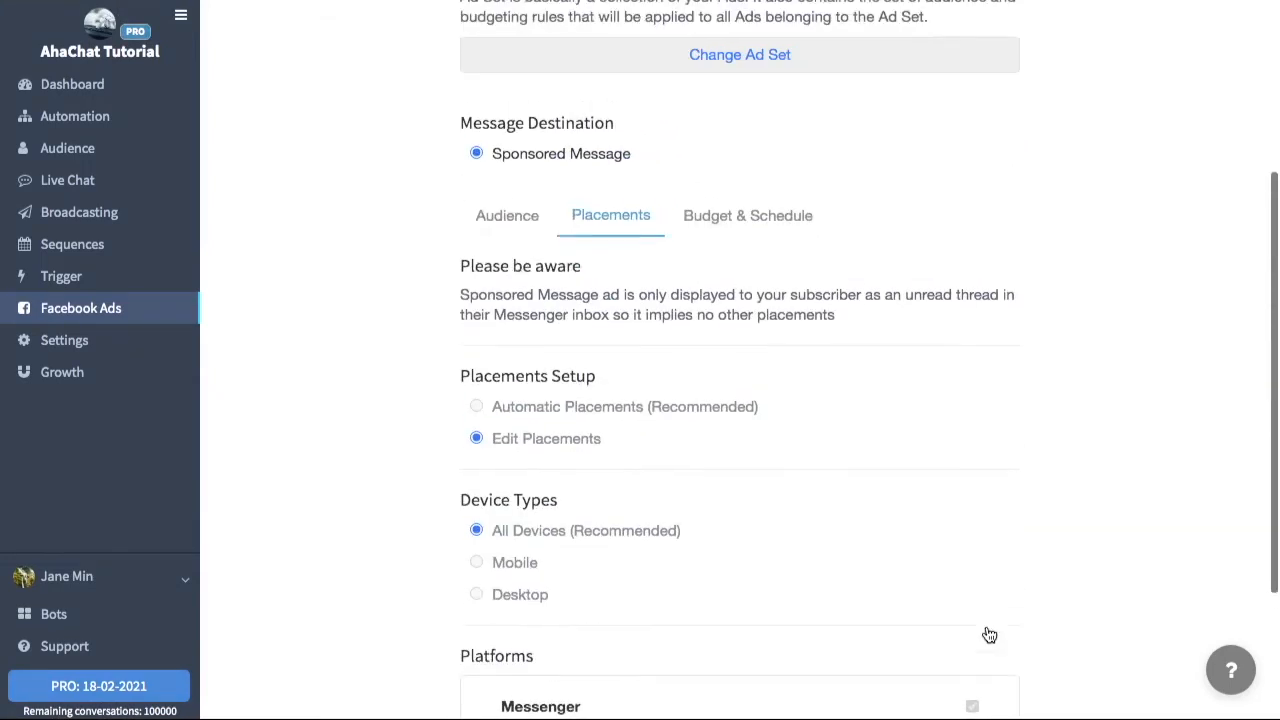
scroll(988, 635, "down", 1)
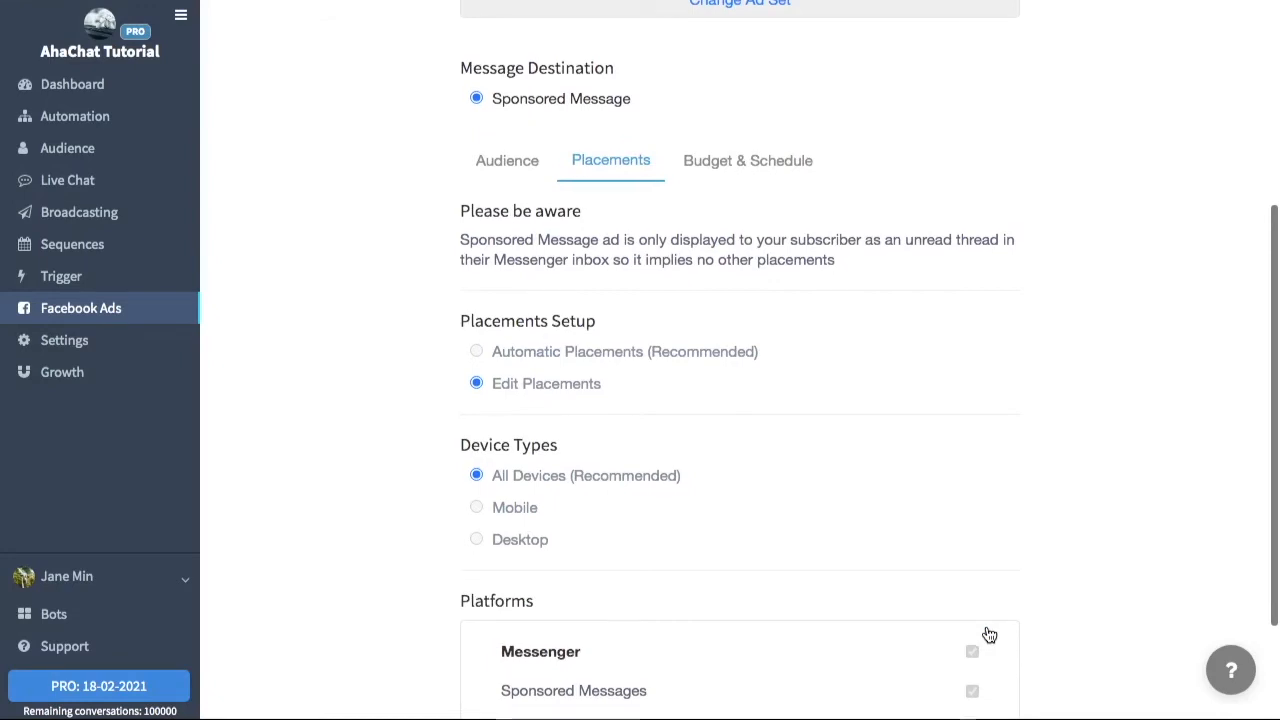
scroll(988, 635, "down", 1)
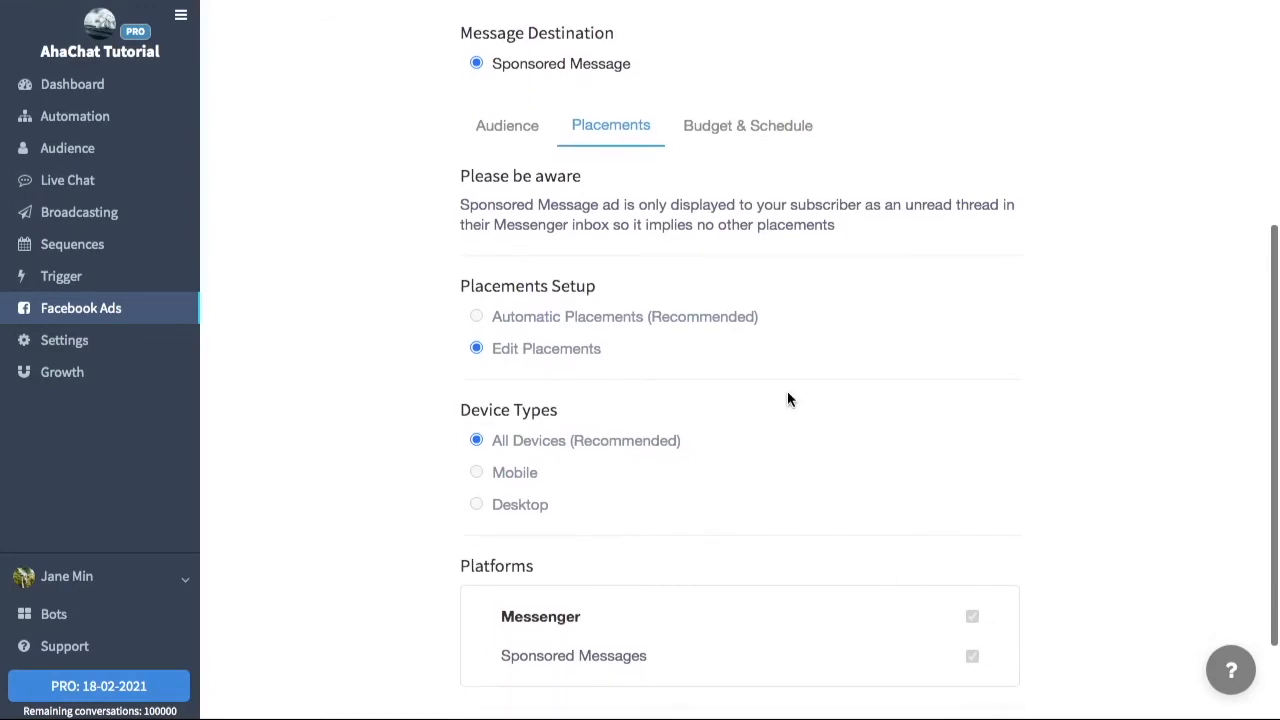
scroll(787, 399, "down", 3)
scroll(787, 399, "up", 2)
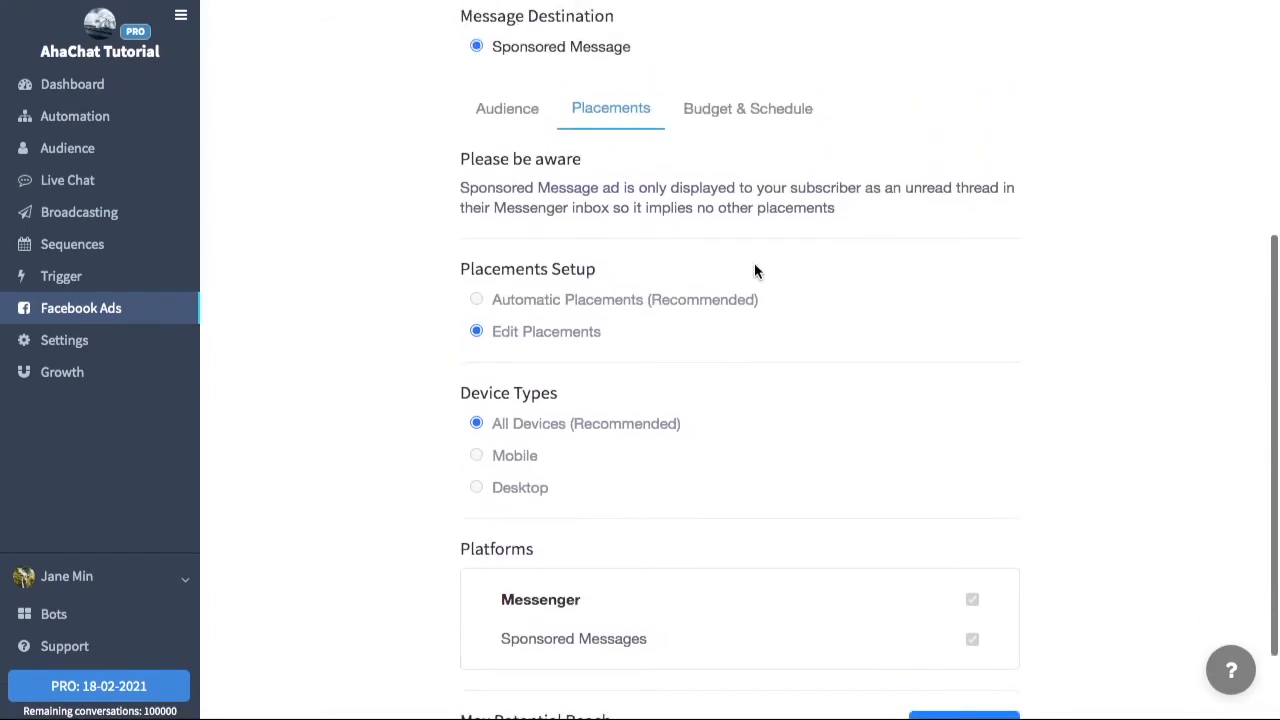
left_click(781, 116)
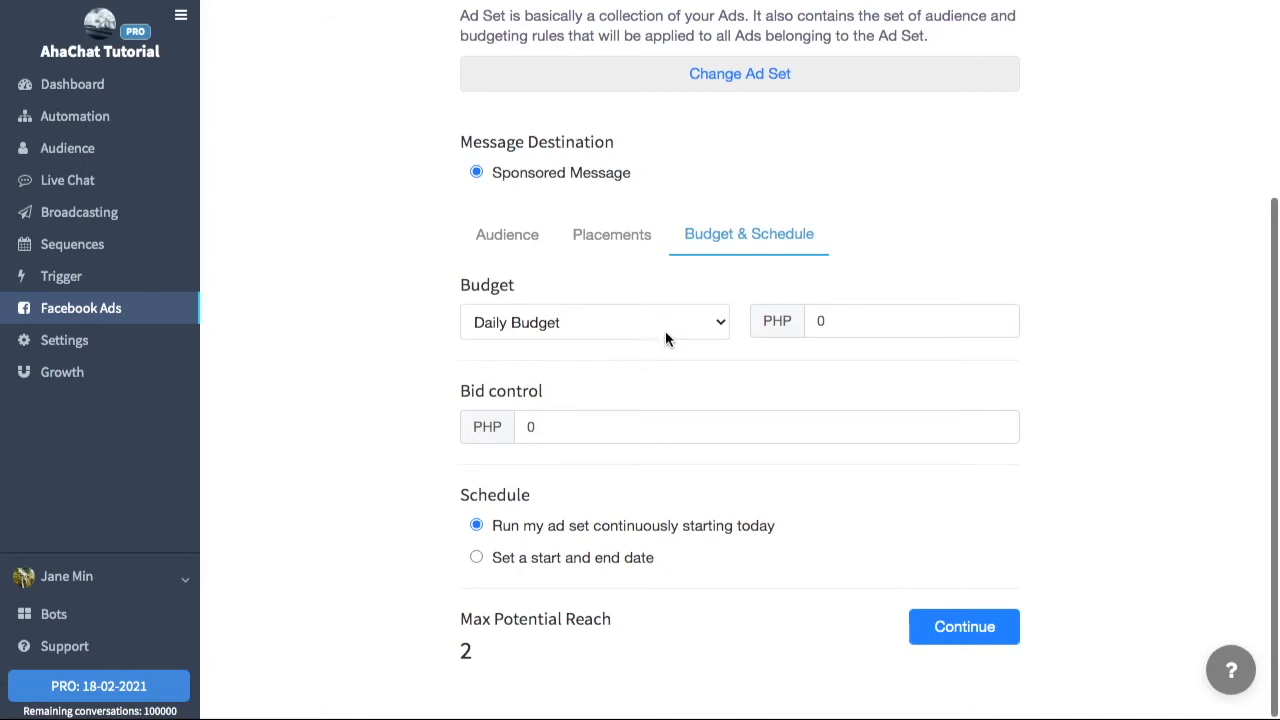
Step: Set the ad set's daily budget to PHP 250,000
left_click(847, 326)
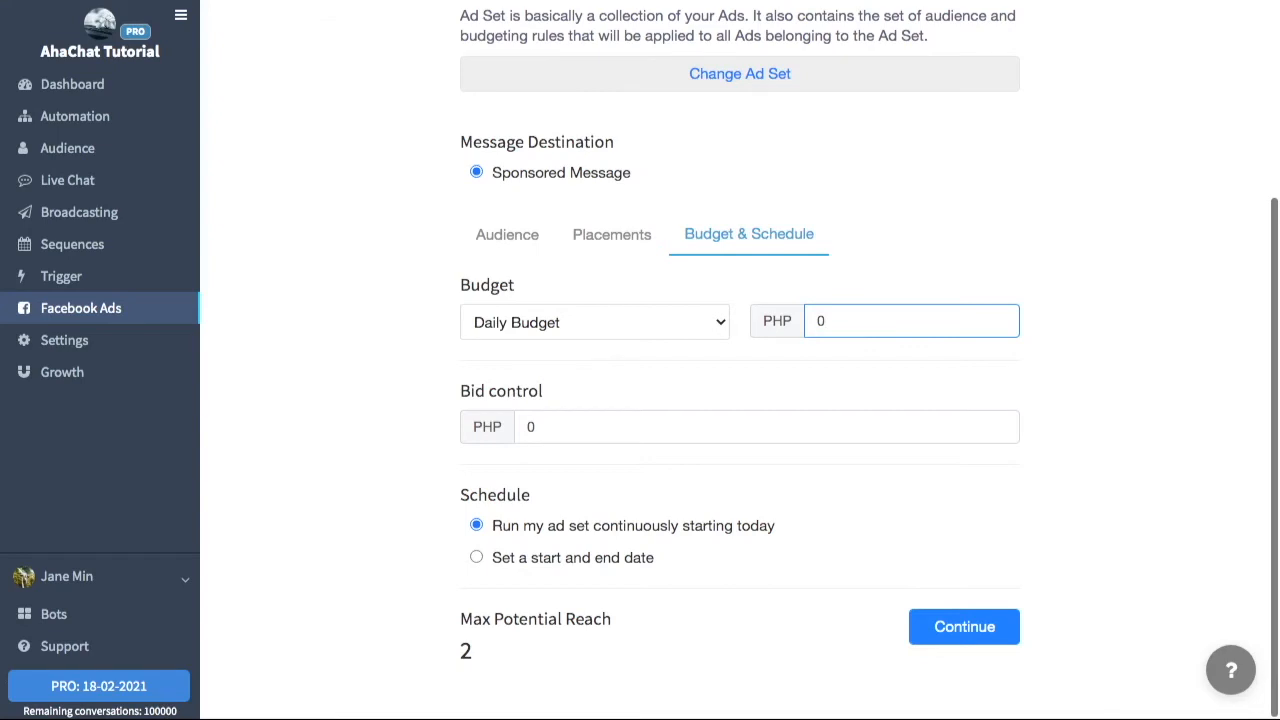
key("BackSpace")
type("250,000")
left_click(768, 557)
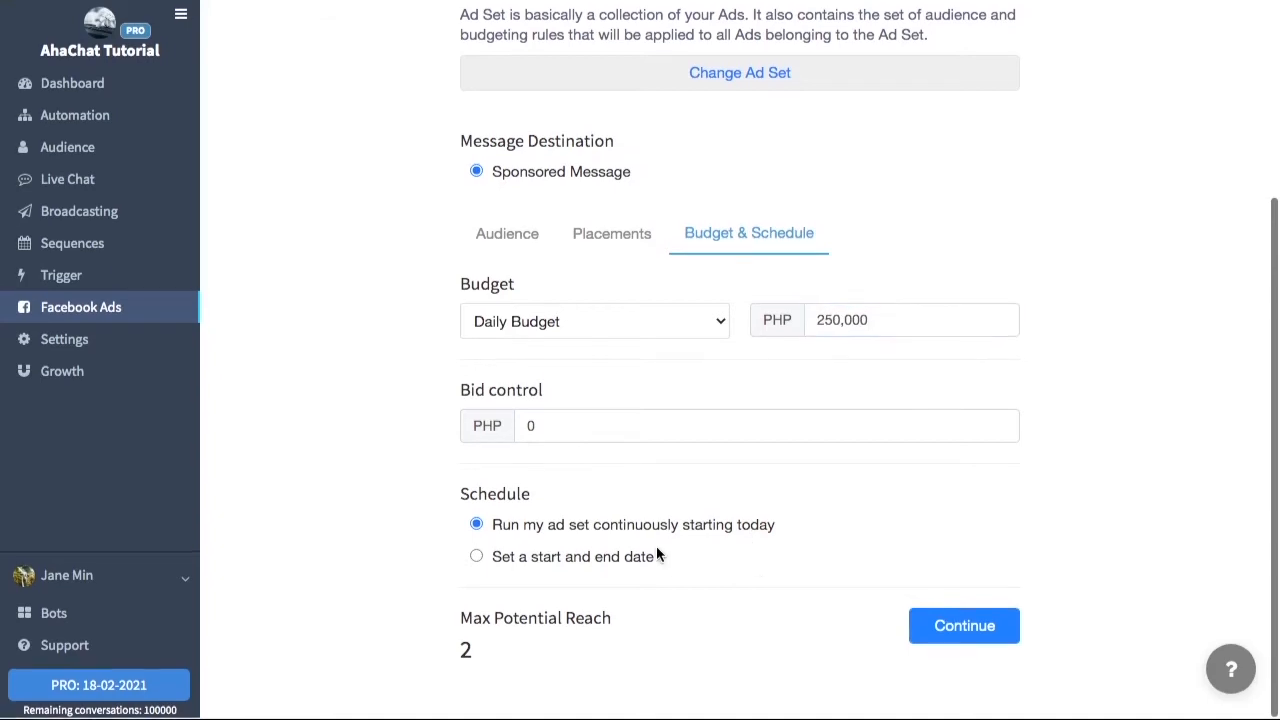
left_click(476, 558)
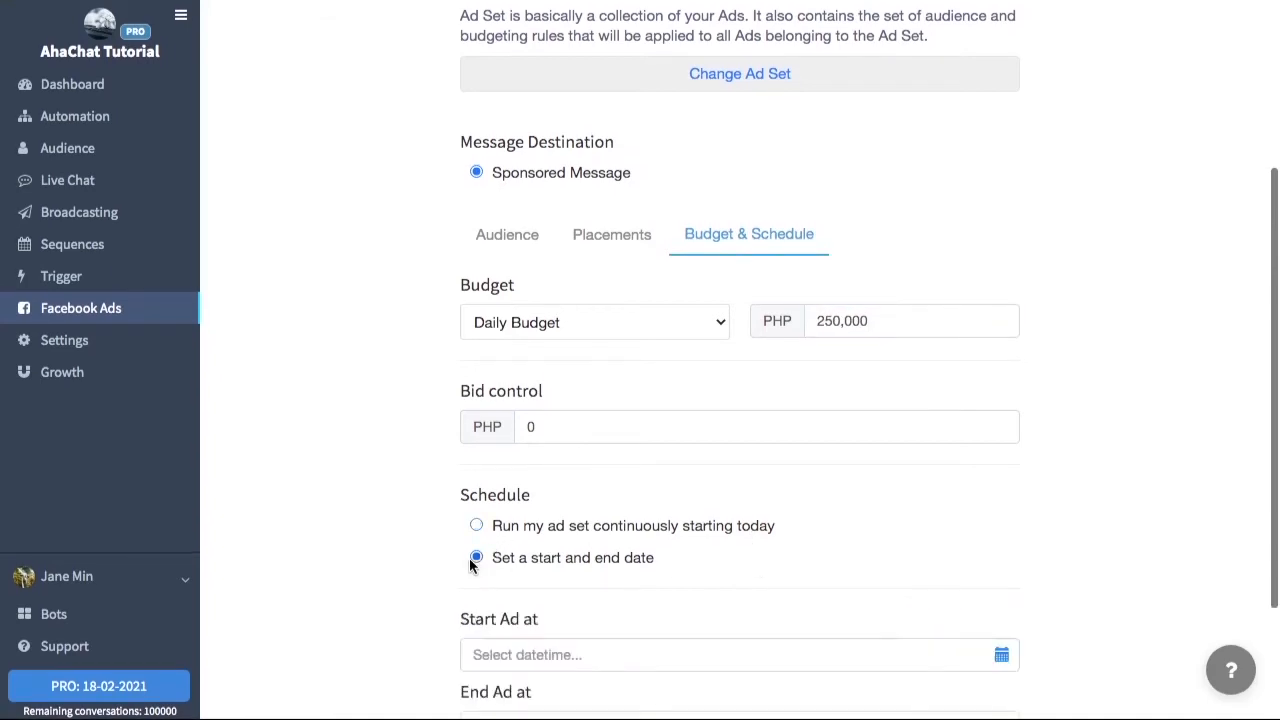
scroll(594, 612, "down", 2)
left_click(610, 547)
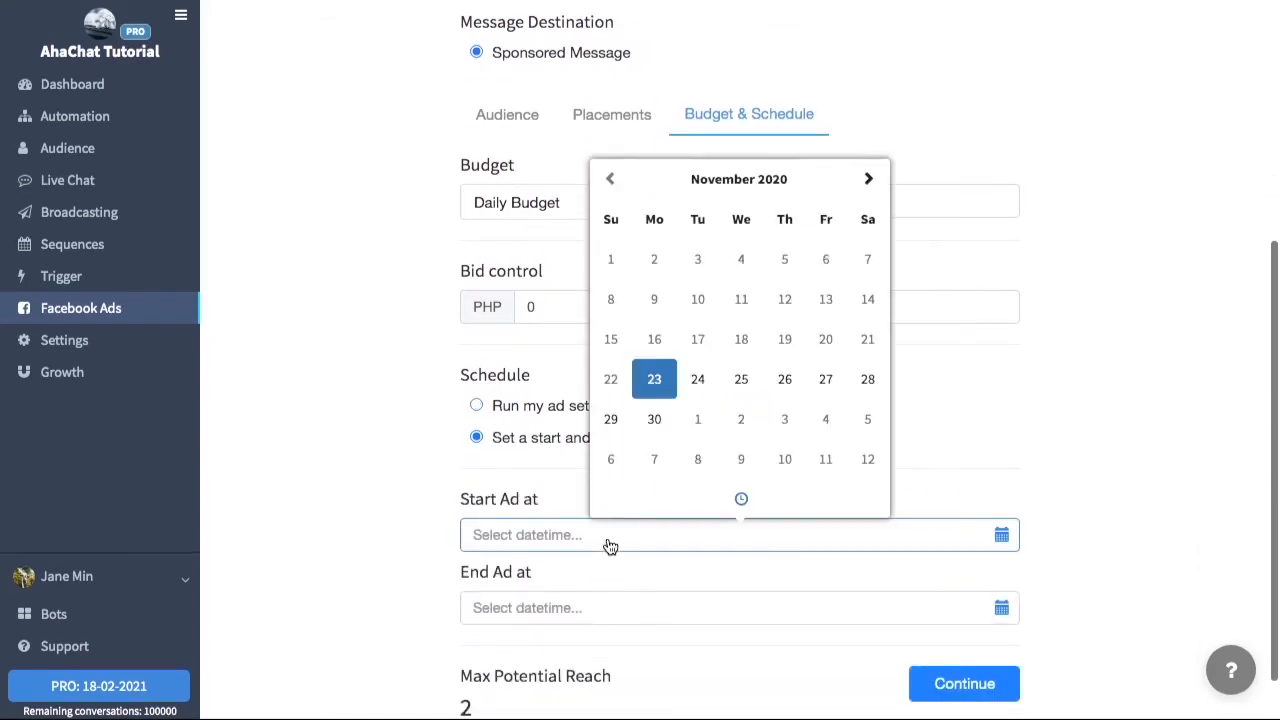
left_click(757, 386)
left_click(612, 607)
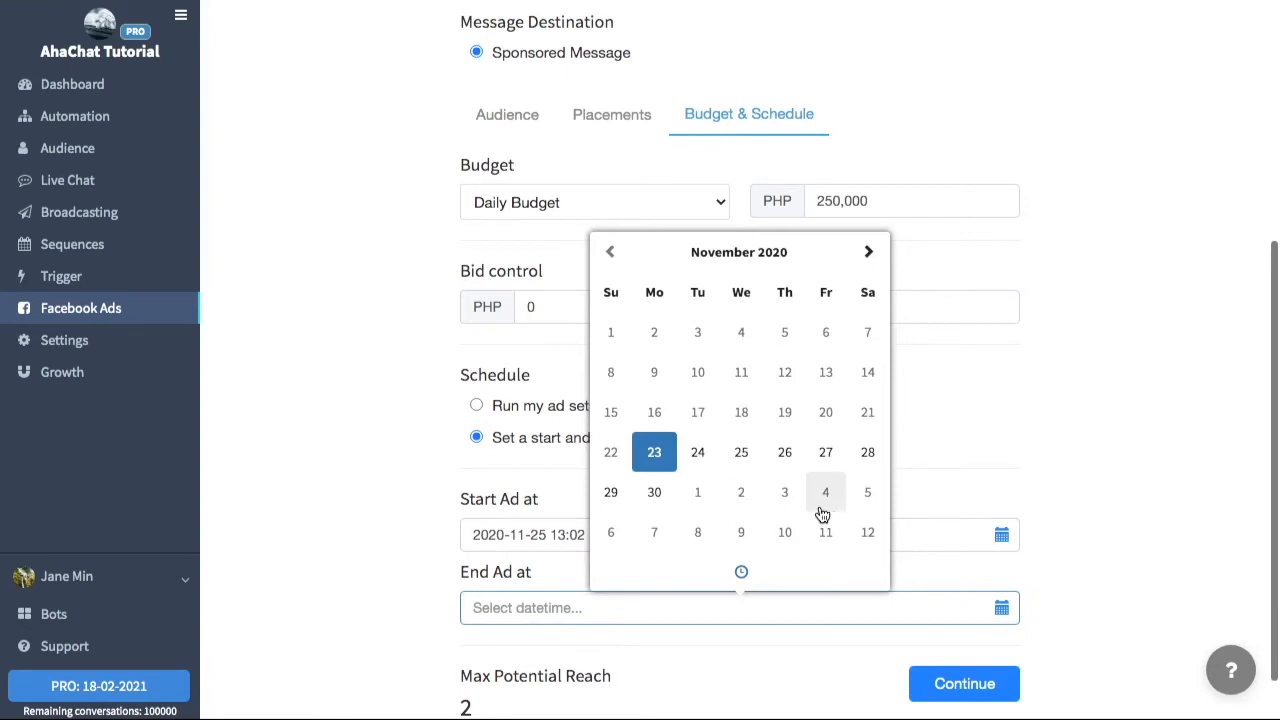
left_click(656, 498)
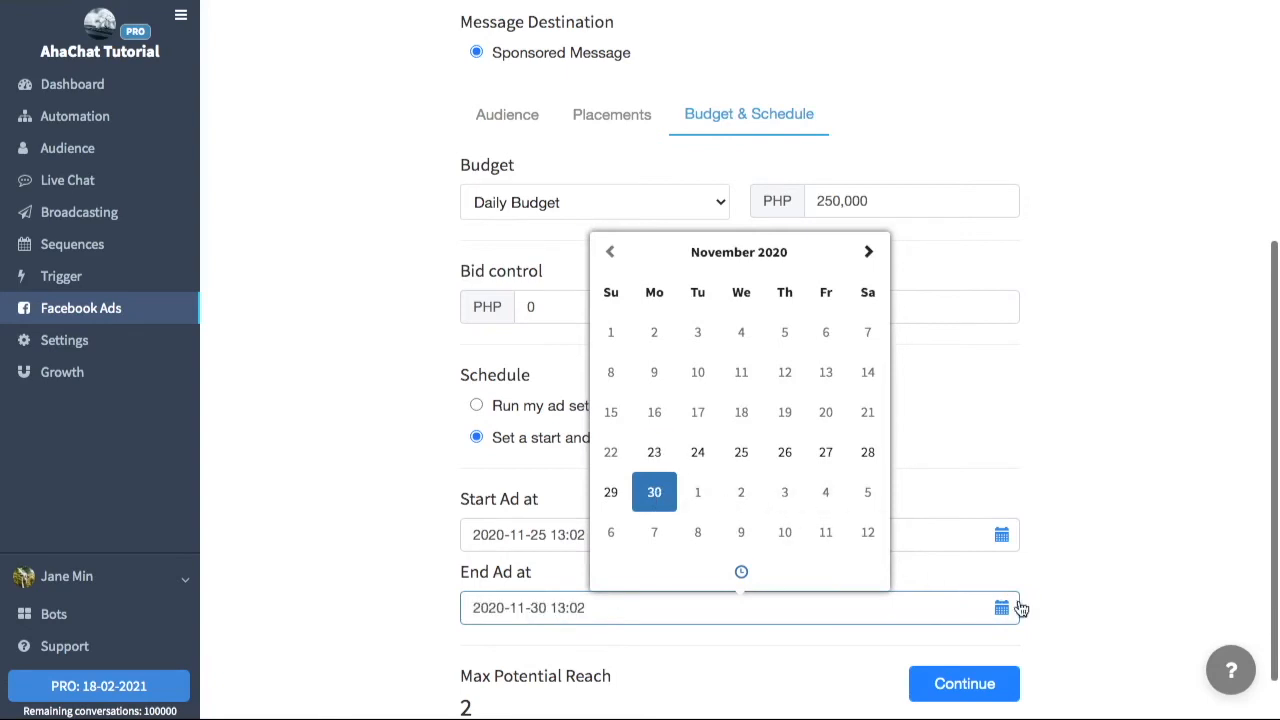
Step: Enter 1,250,000 PHP as the bid control and continue to the final ad creation stage
scroll(1022, 608, "down", 1)
left_click(950, 249)
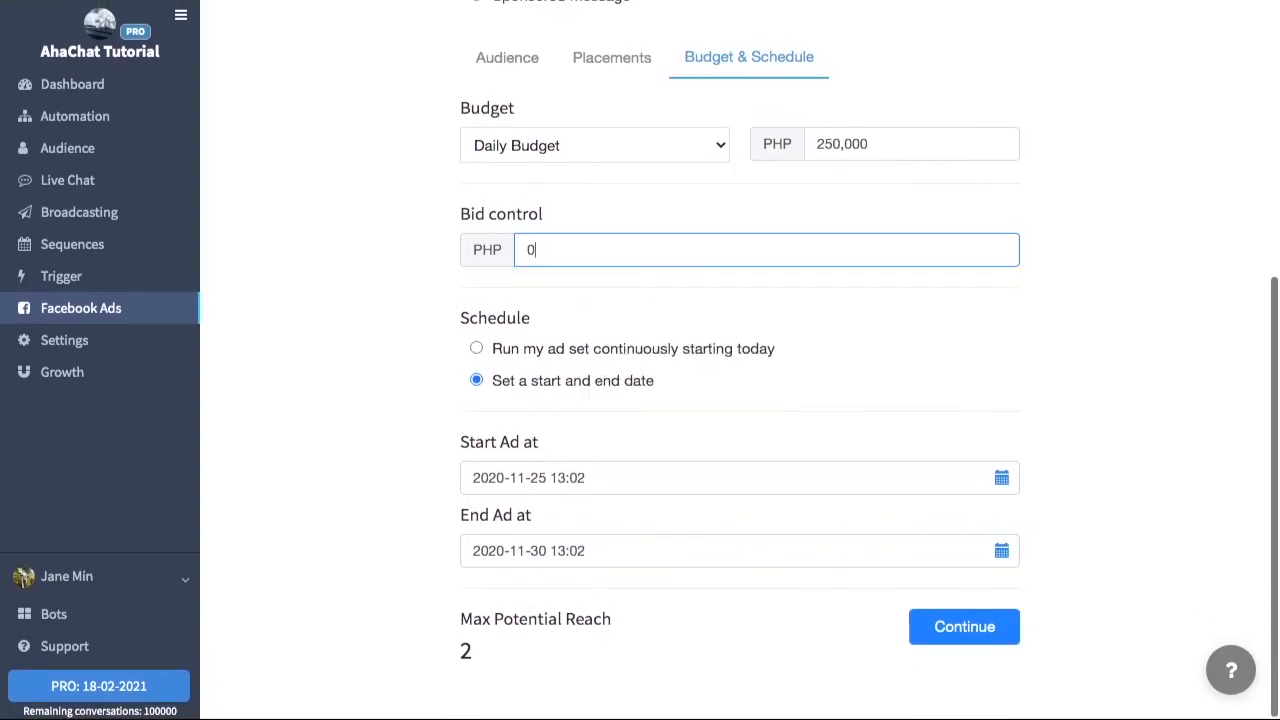
type("1,250,000")
left_click(976, 627)
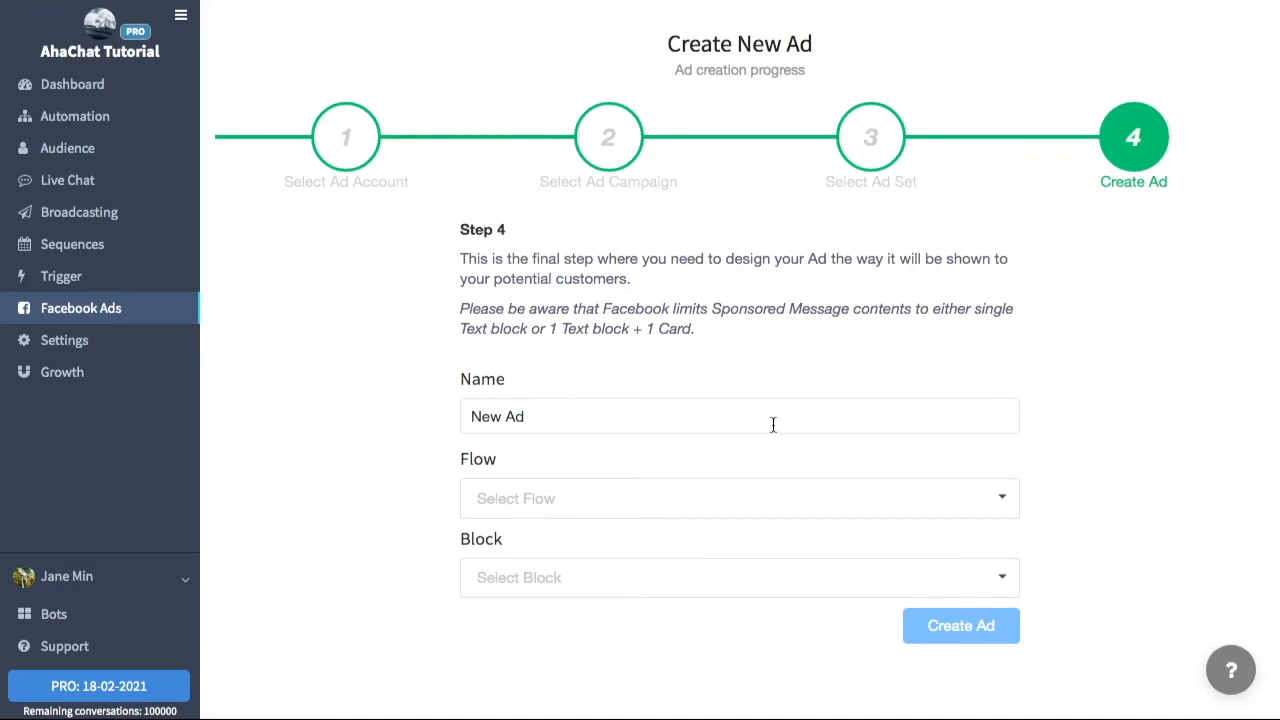
Step: Name the ad Ad_Sample
left_click(602, 417)
key("BackSpace")
key("BackSpace")
key("BackSpace")
key("BackSpace")
key("BackSpace")
type("Ad_Sample")
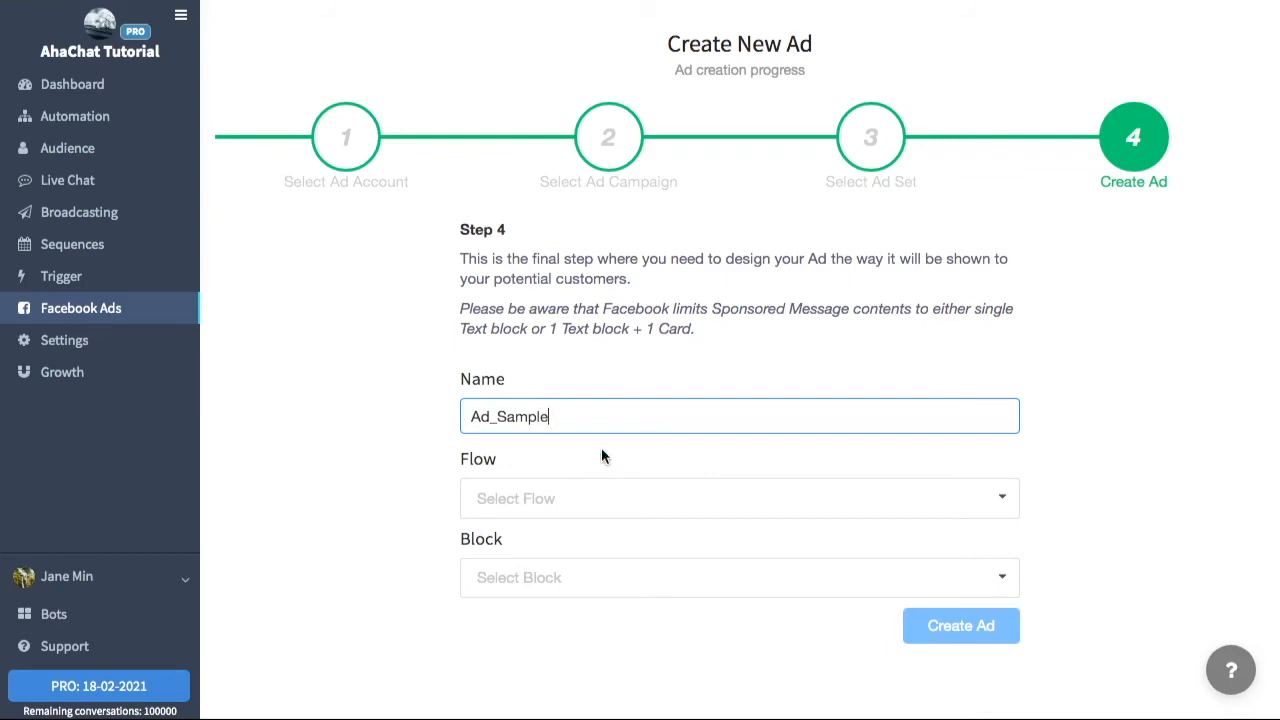
Step: Set the ad's flow to ad1 and its block to ad_sample
left_click(618, 509)
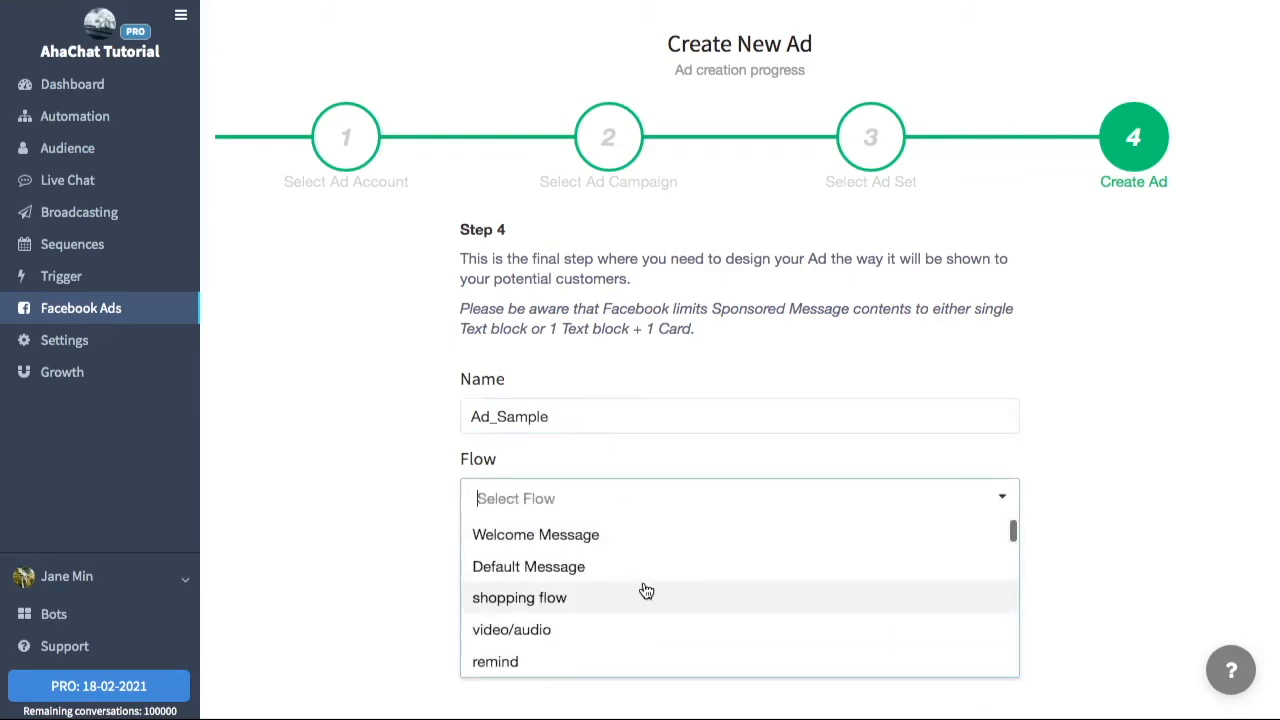
scroll(646, 591, "down", 4)
scroll(646, 591, "down", 8)
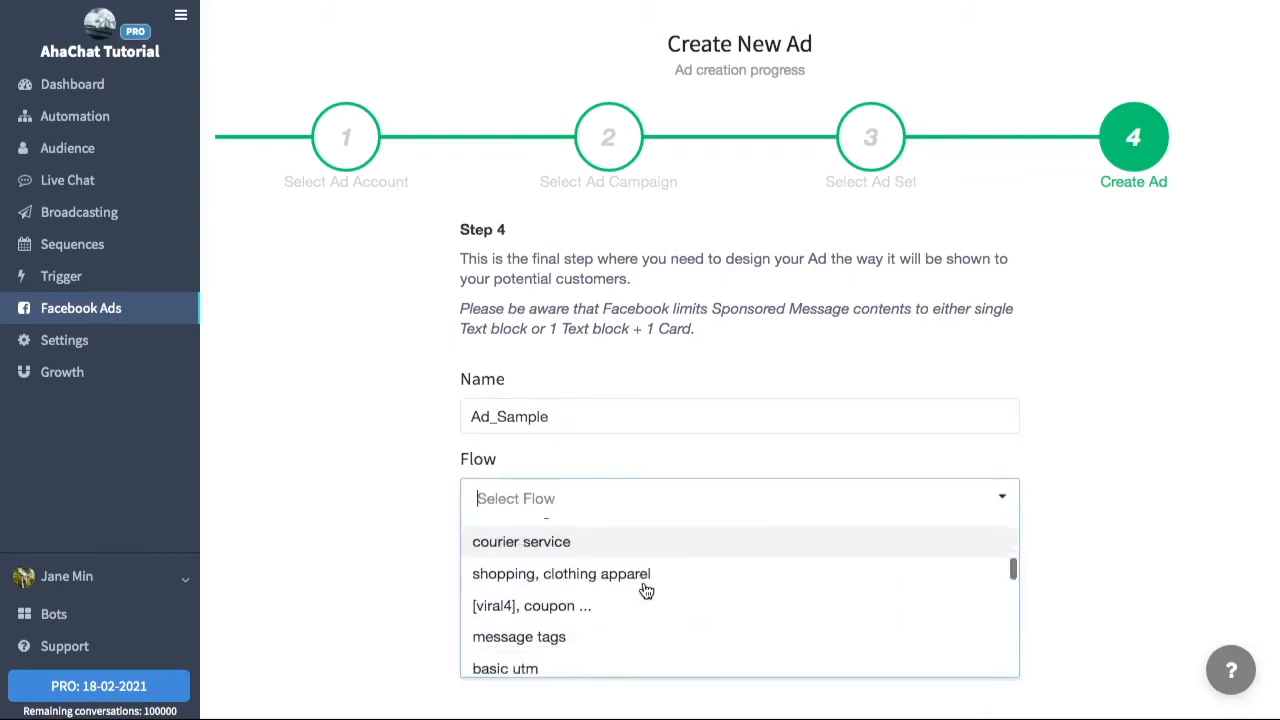
scroll(646, 591, "down", 6)
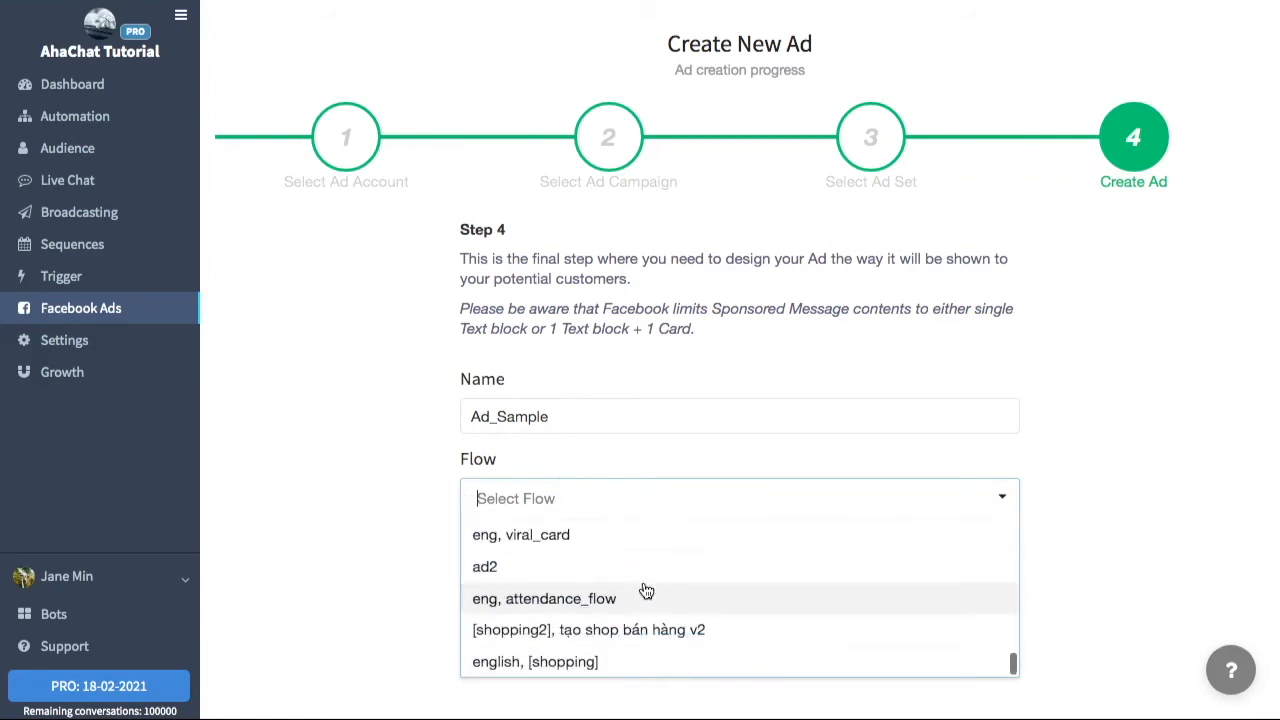
scroll(643, 591, "up", 2)
left_click(587, 578)
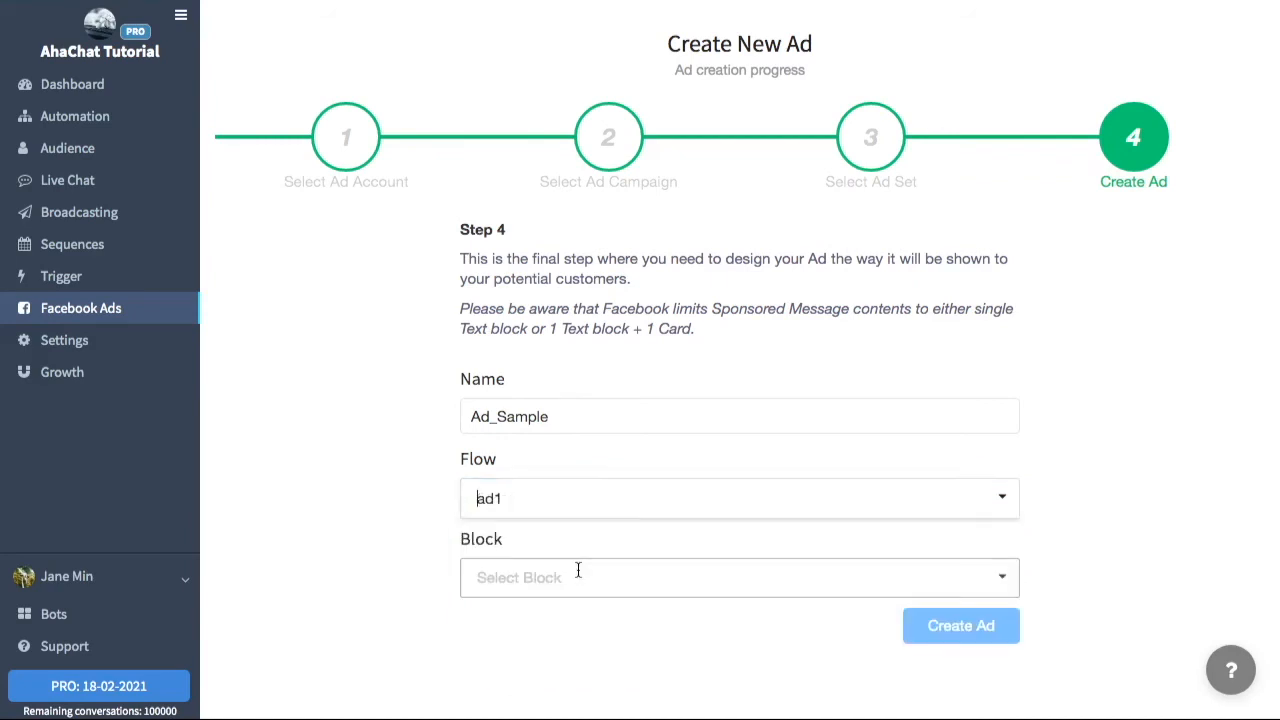
left_click(578, 570)
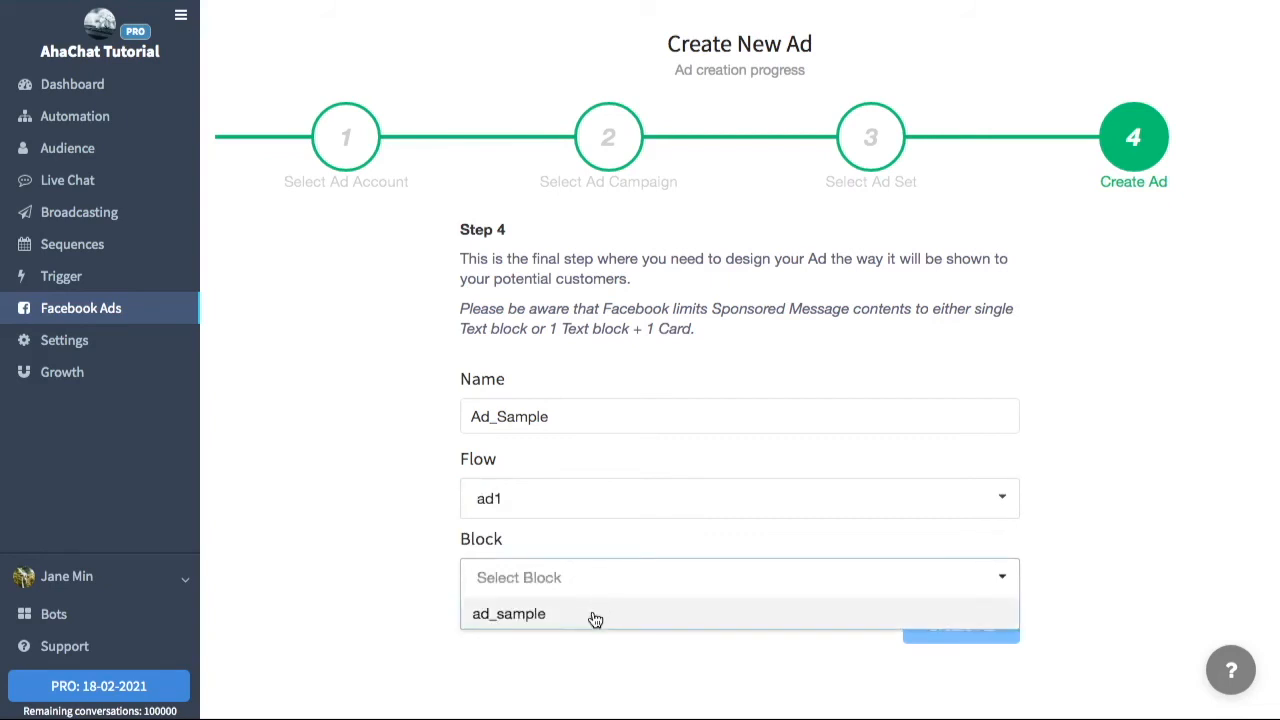
left_click(592, 612)
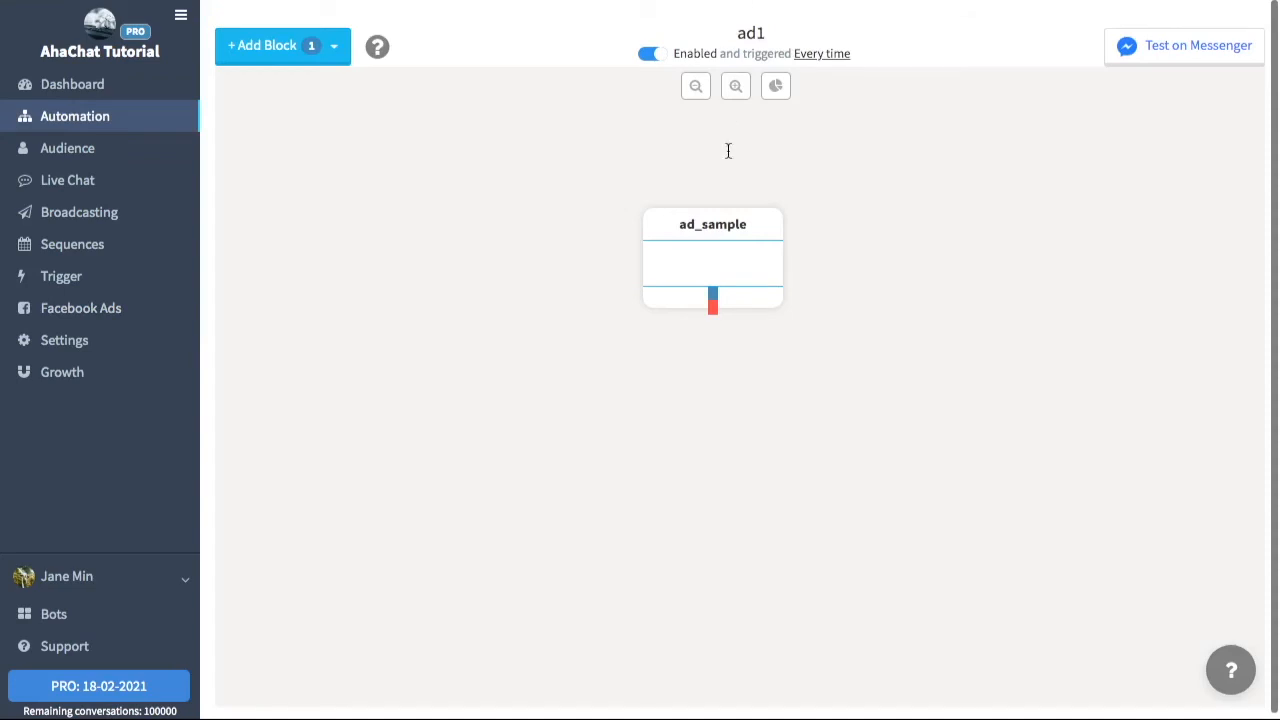
Step: Open the ad_sample block in the ad1 automation flow and examine its bot message, card content and button
left_click(726, 249)
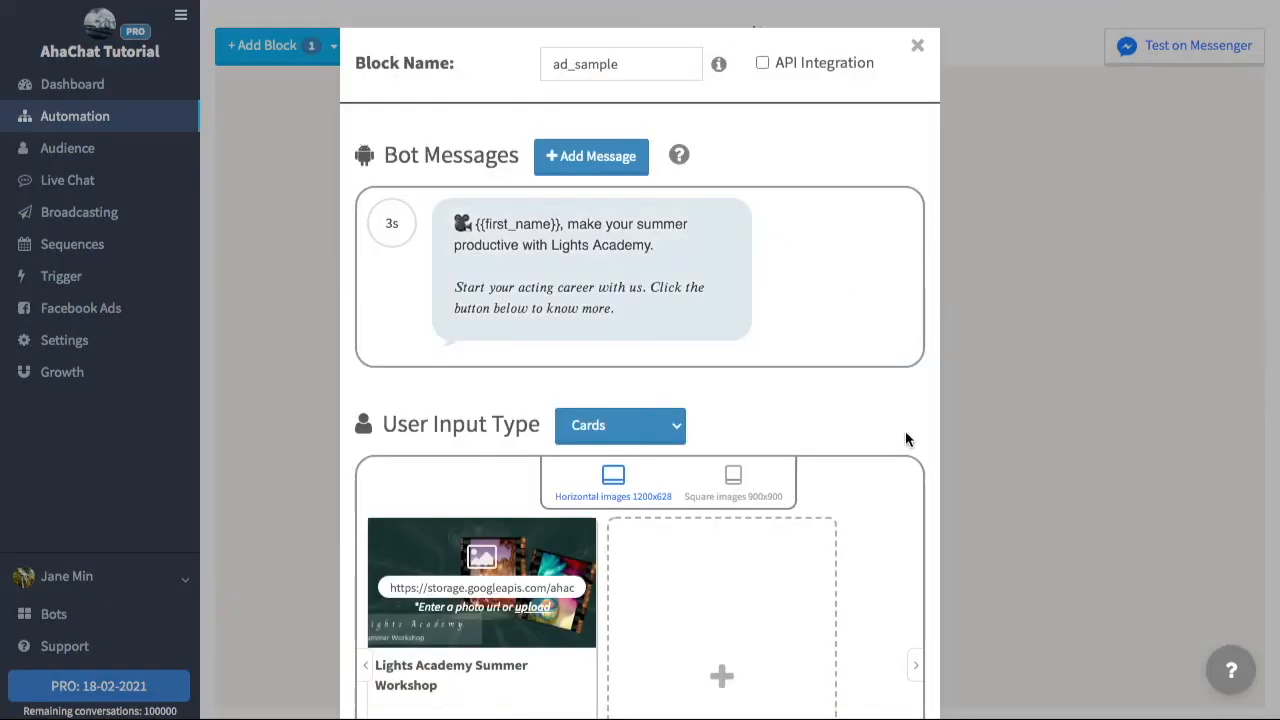
scroll(905, 430, "down", 2)
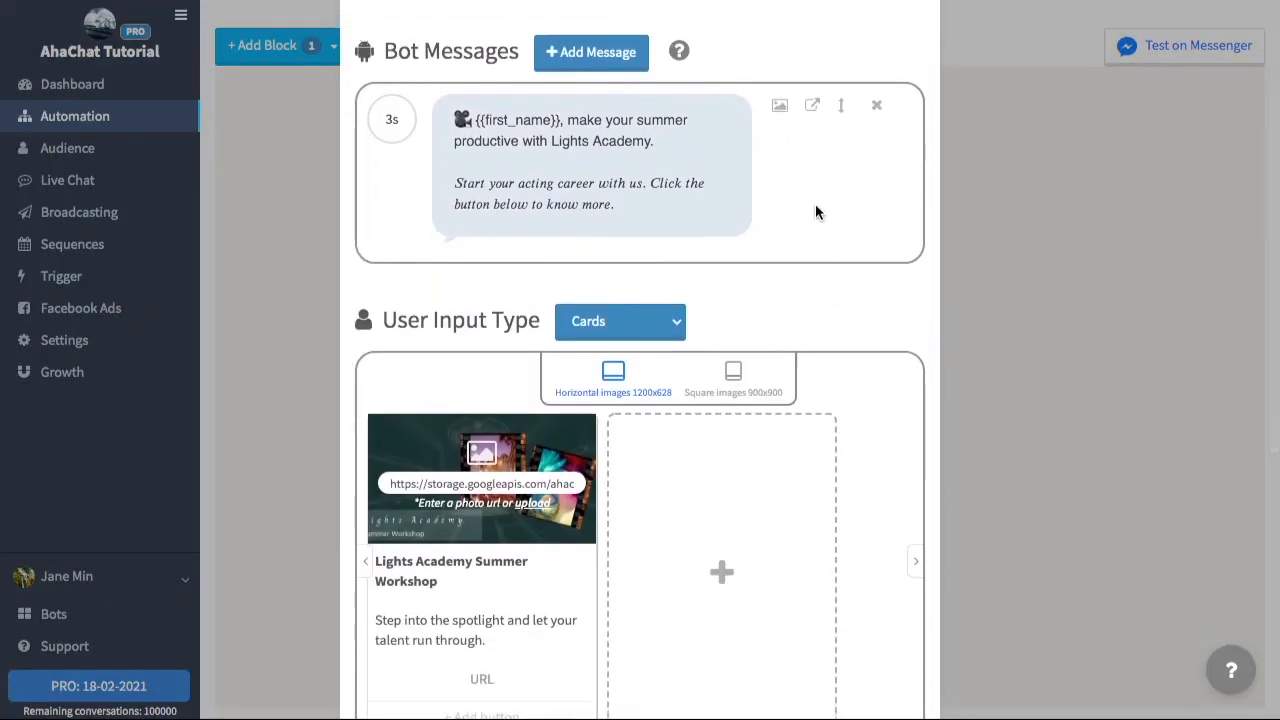
scroll(918, 398, "down", 3)
scroll(918, 400, "up", 1)
scroll(918, 400, "down", 1)
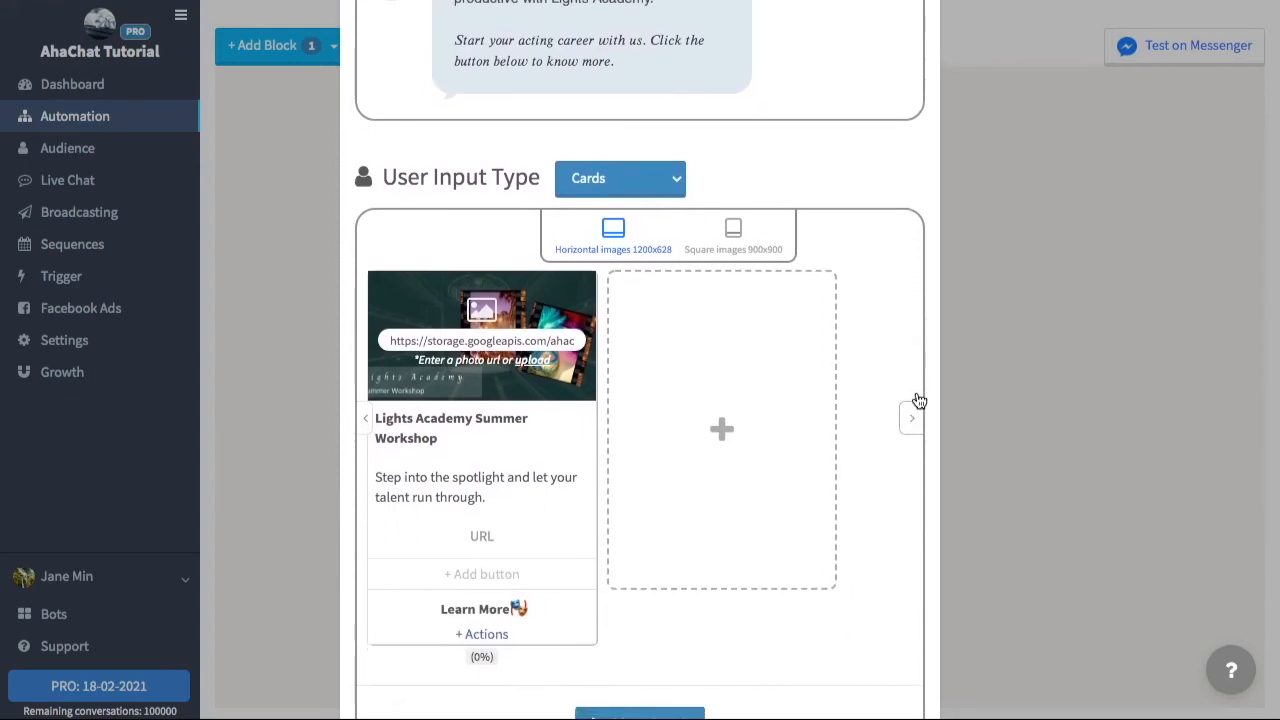
scroll(697, 580, "down", 2)
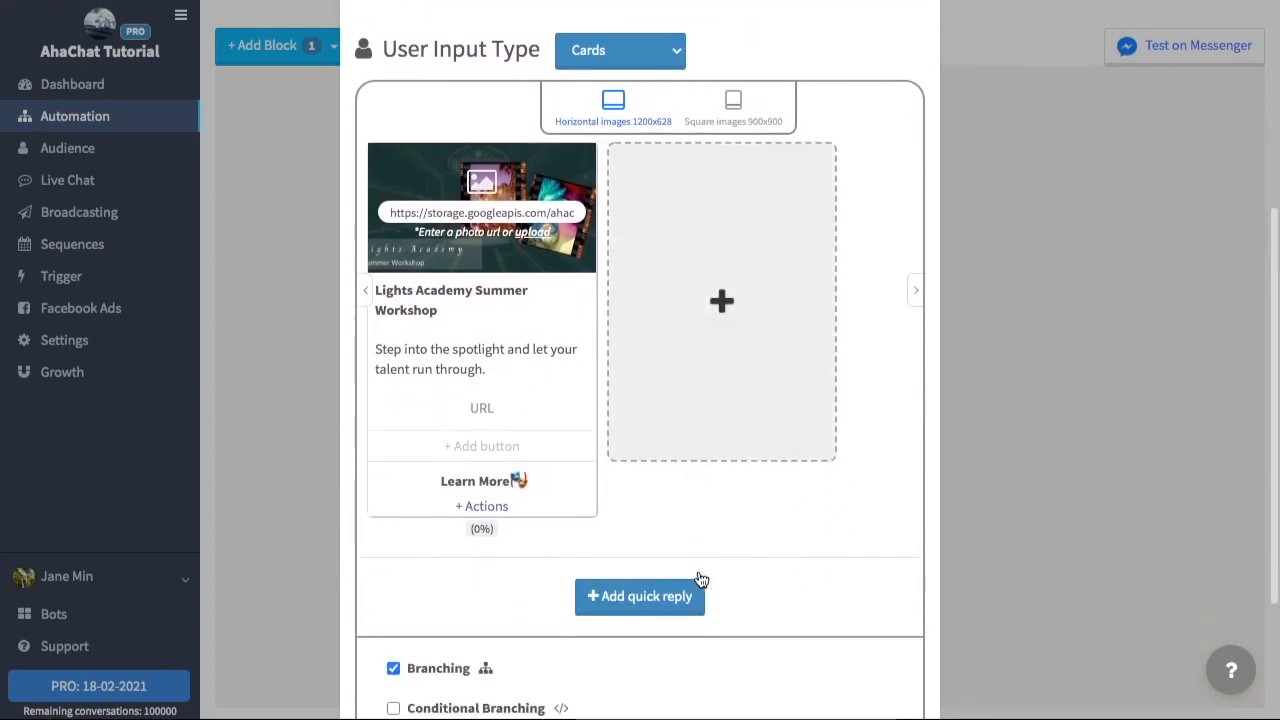
scroll(814, 478, "up", 5)
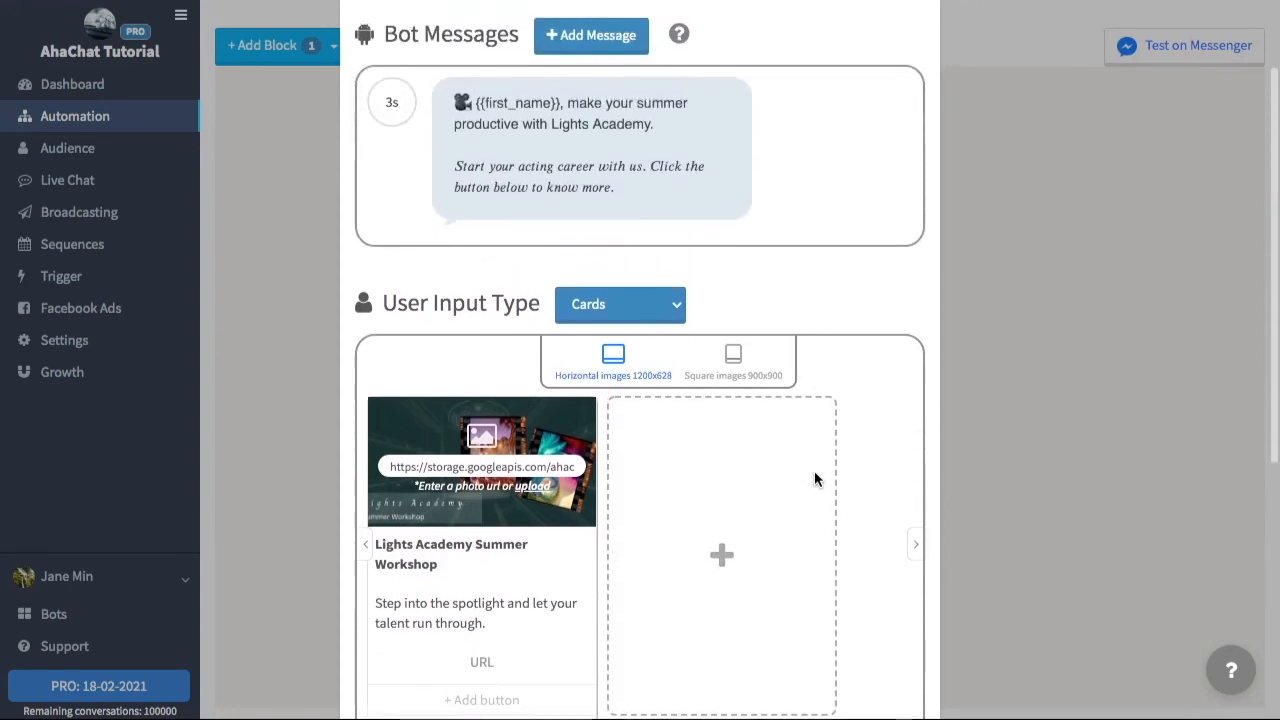
scroll(814, 479, "down", 1)
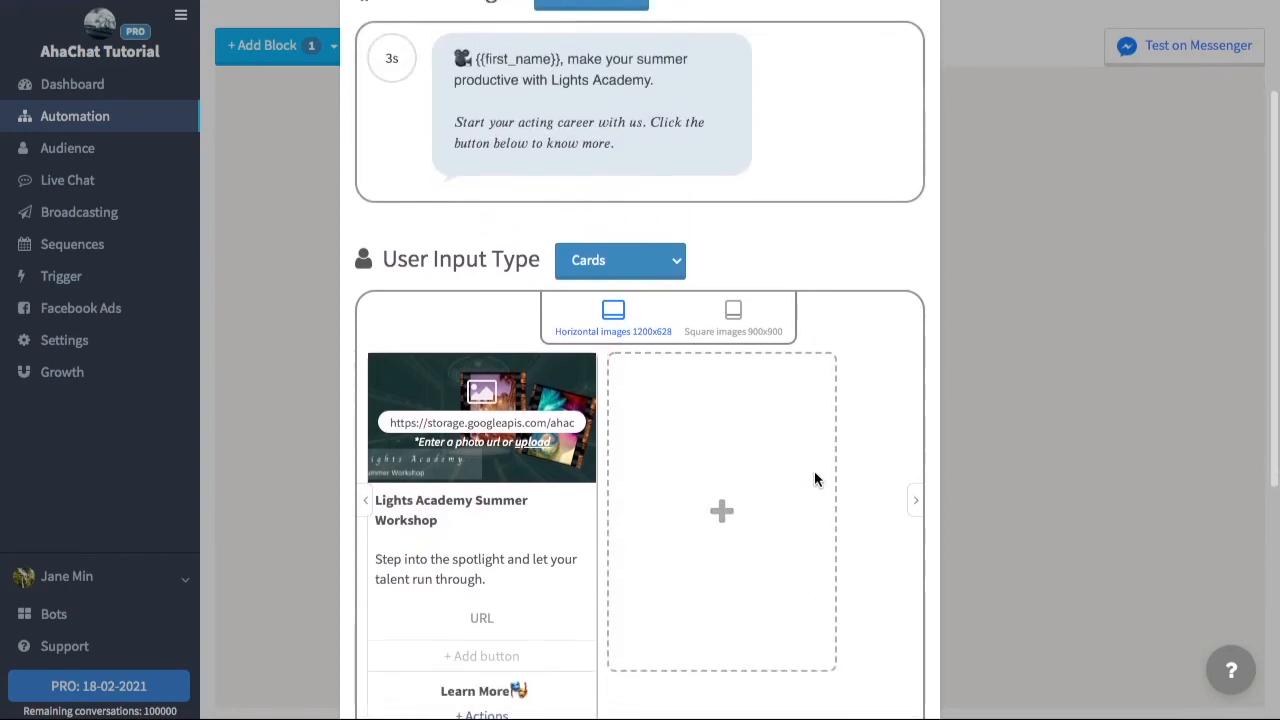
left_click(817, 481)
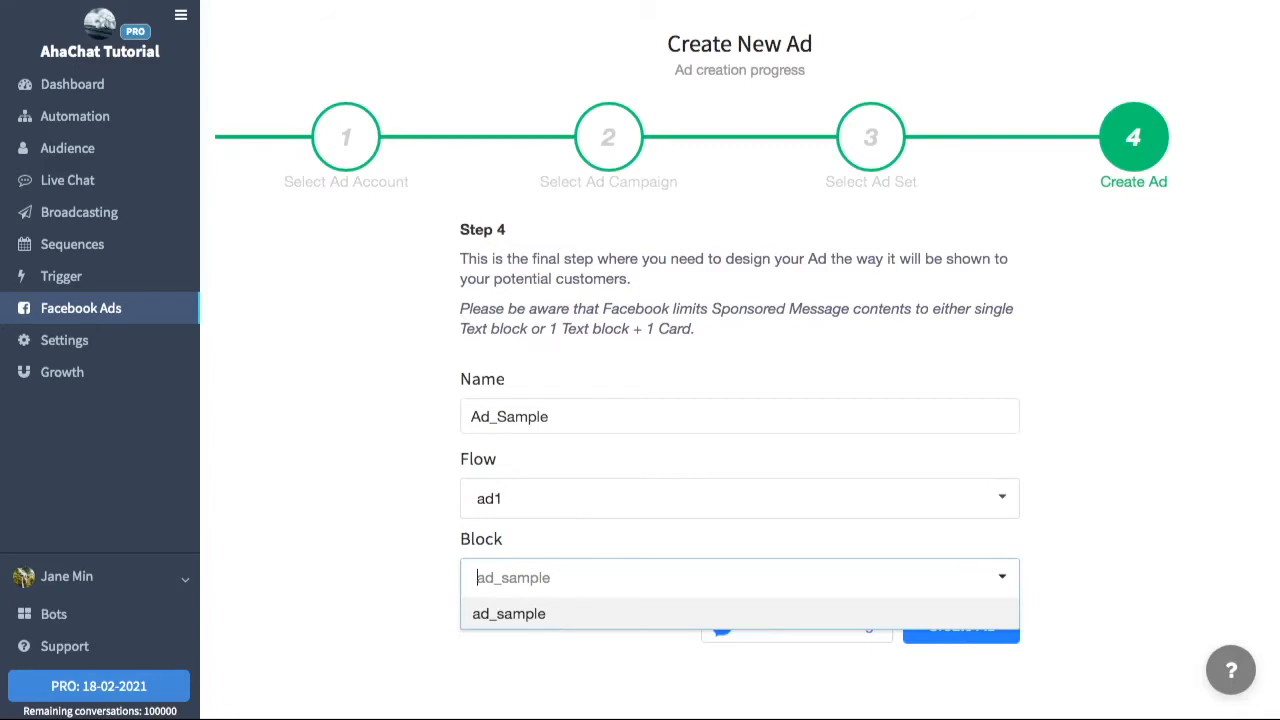
Step: Send a preview of the ad message using the ad_sample block to Messenger and check its text and card in the Facebook page chat
left_click(929, 614)
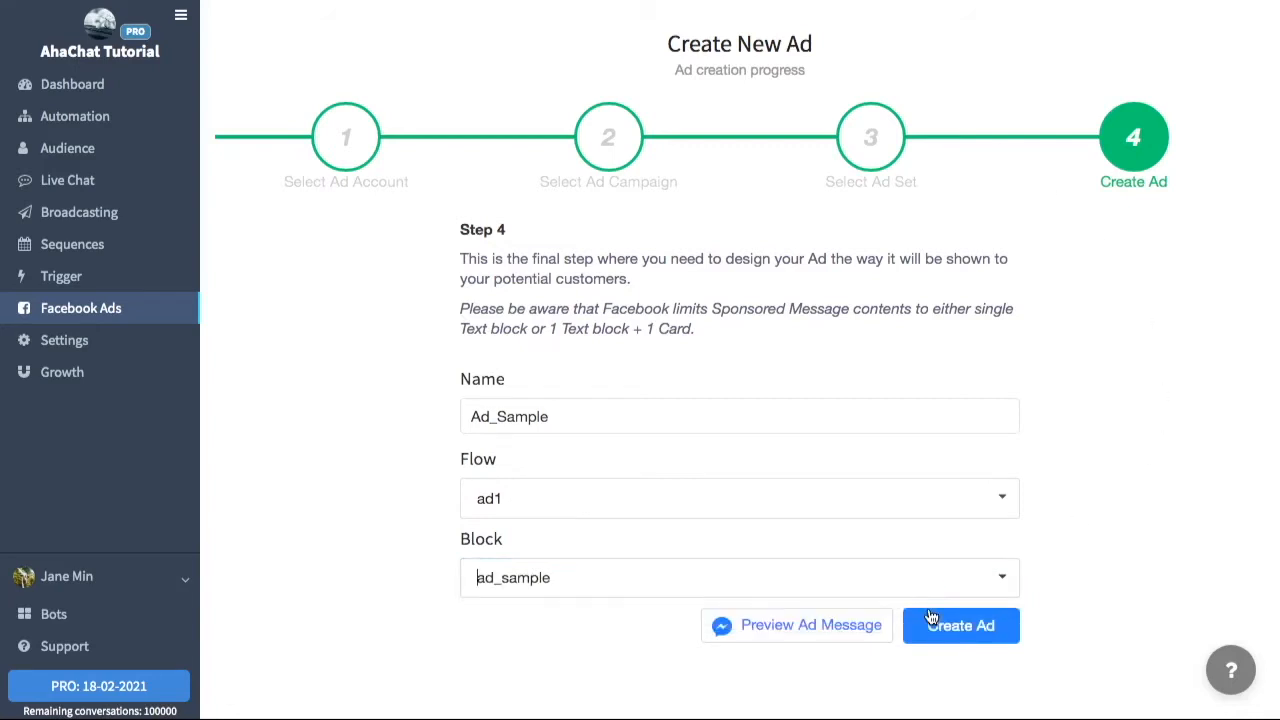
left_click(812, 625)
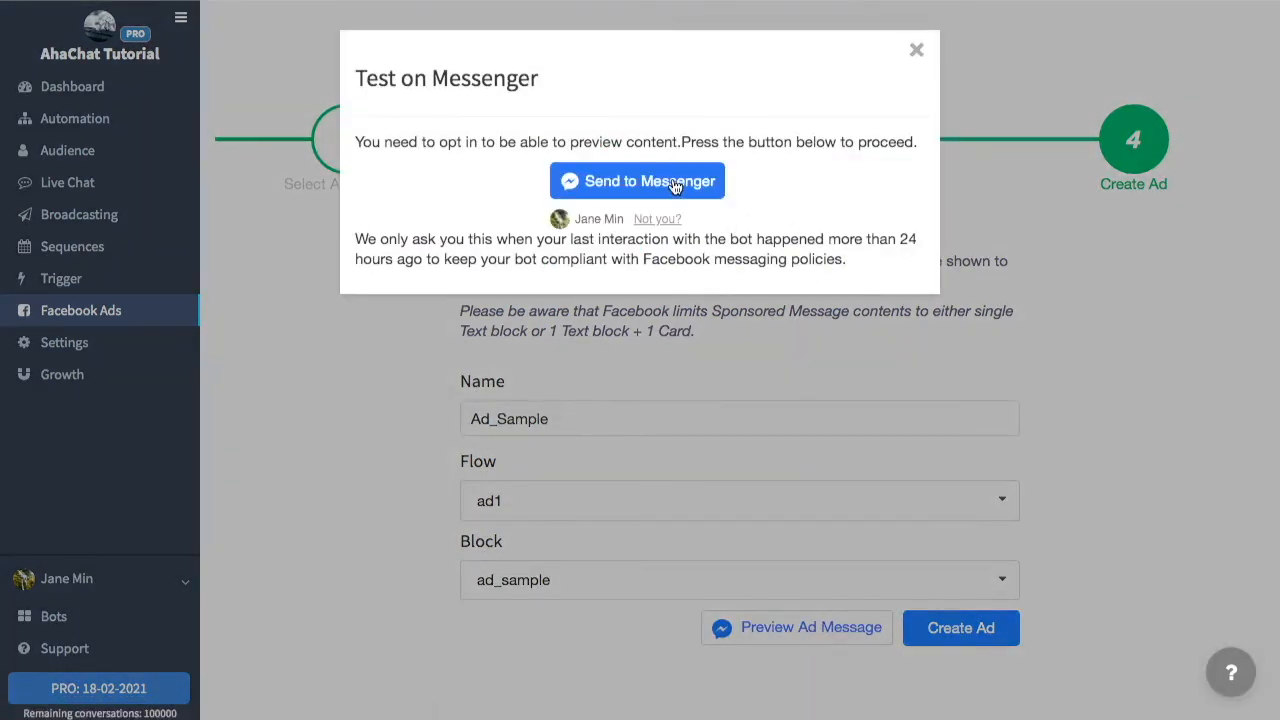
left_click(674, 186)
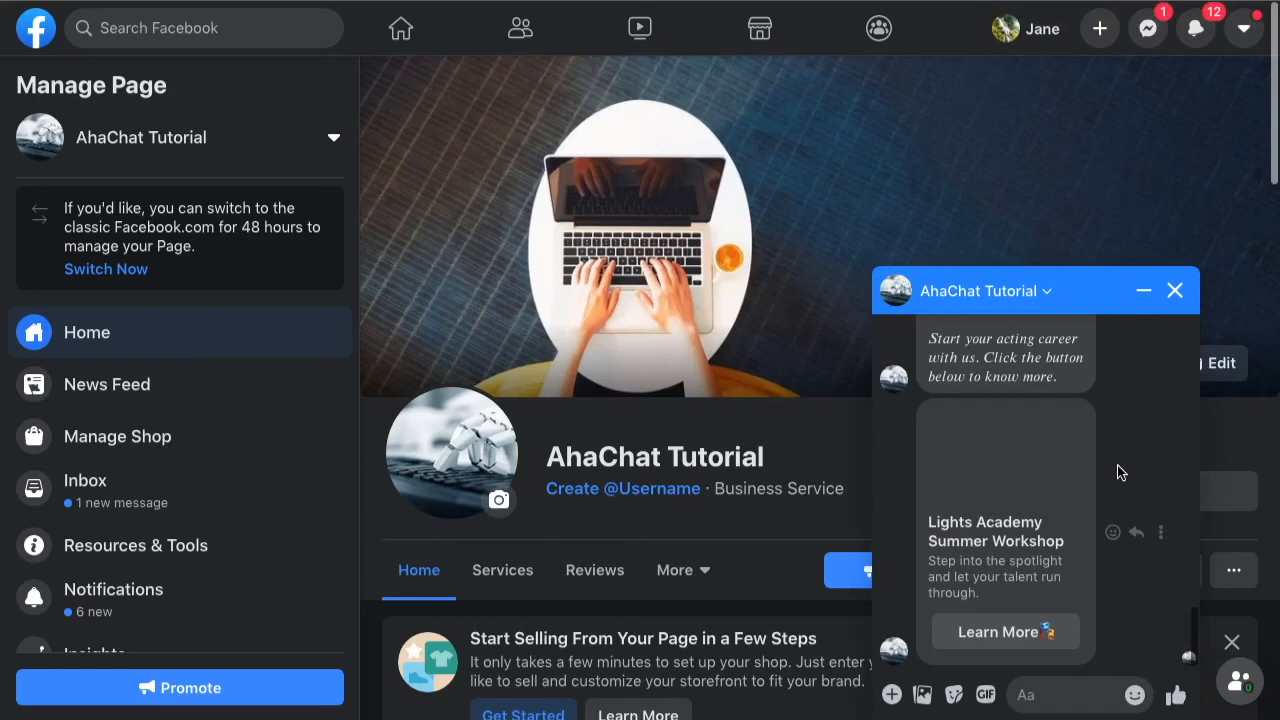
scroll(1117, 465, "up", 3)
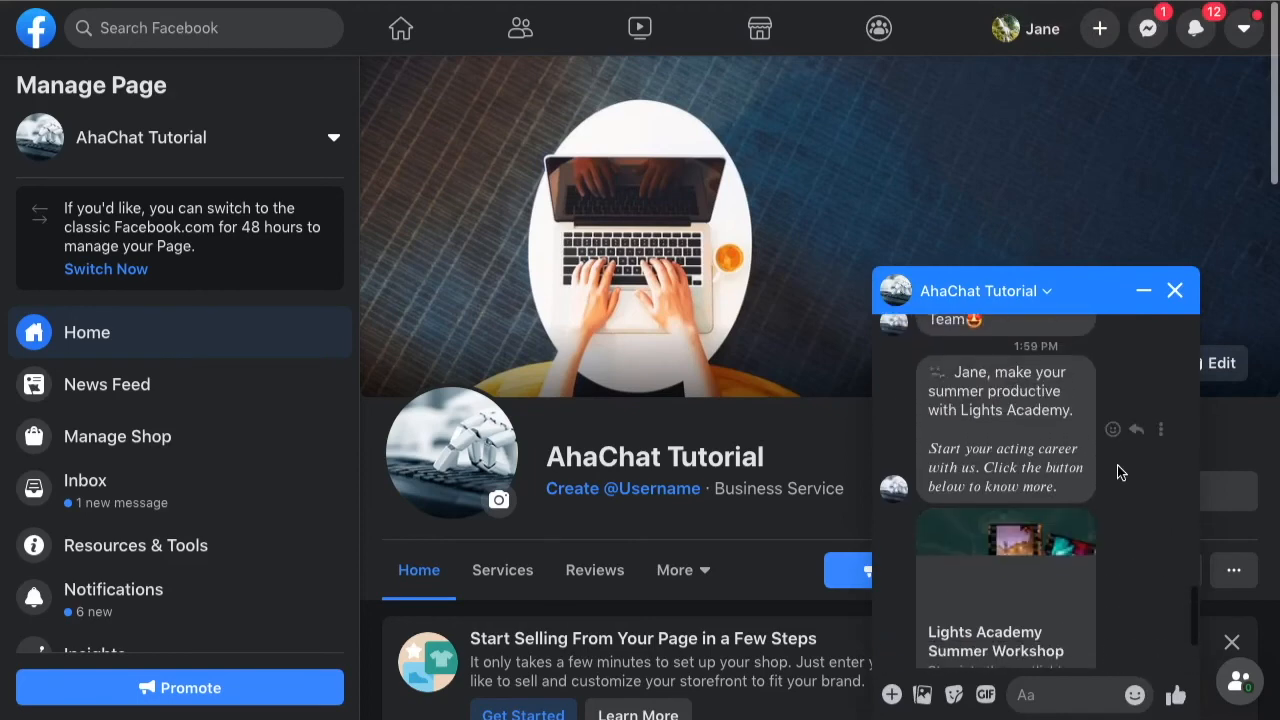
scroll(1094, 506, "down", 2)
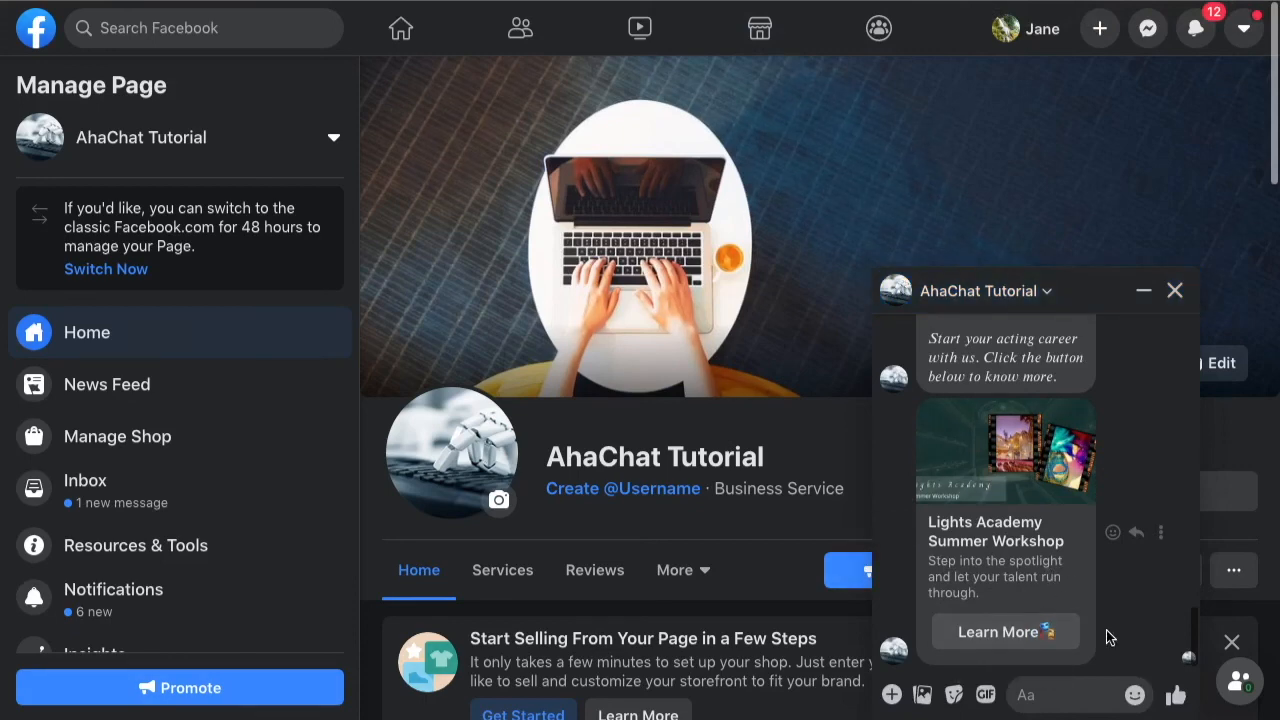
scroll(1107, 637, "up", 1)
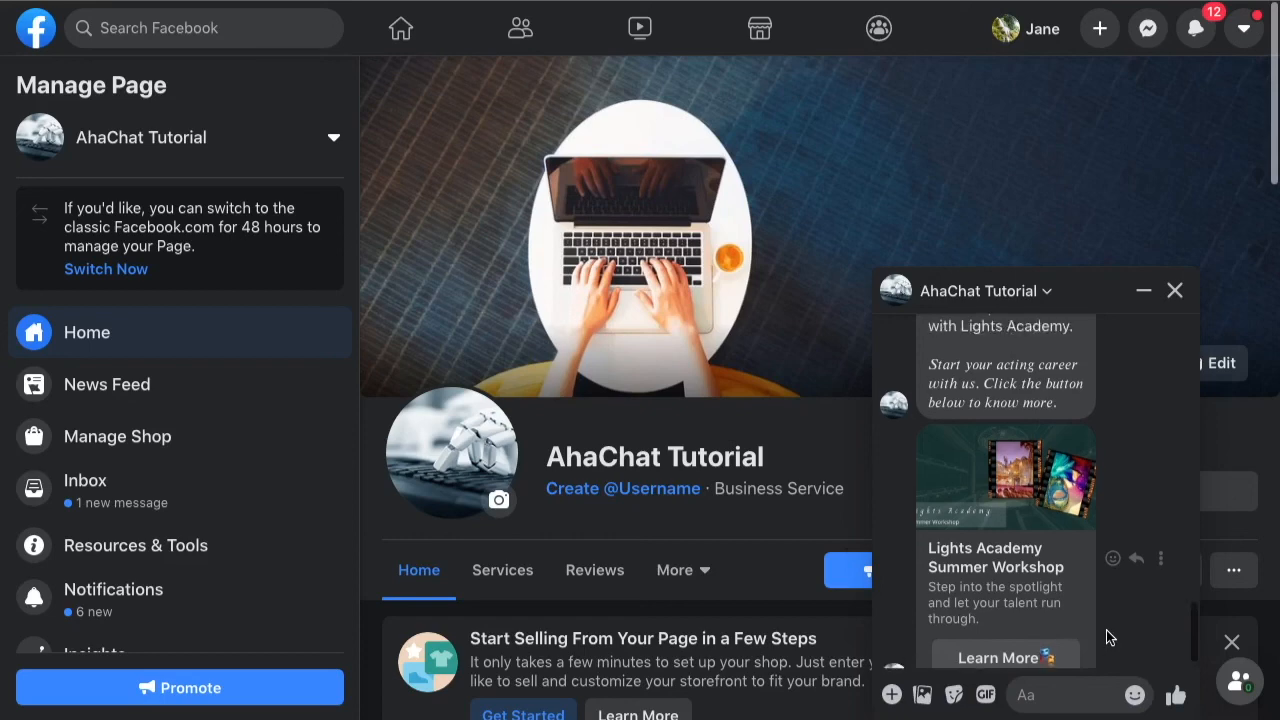